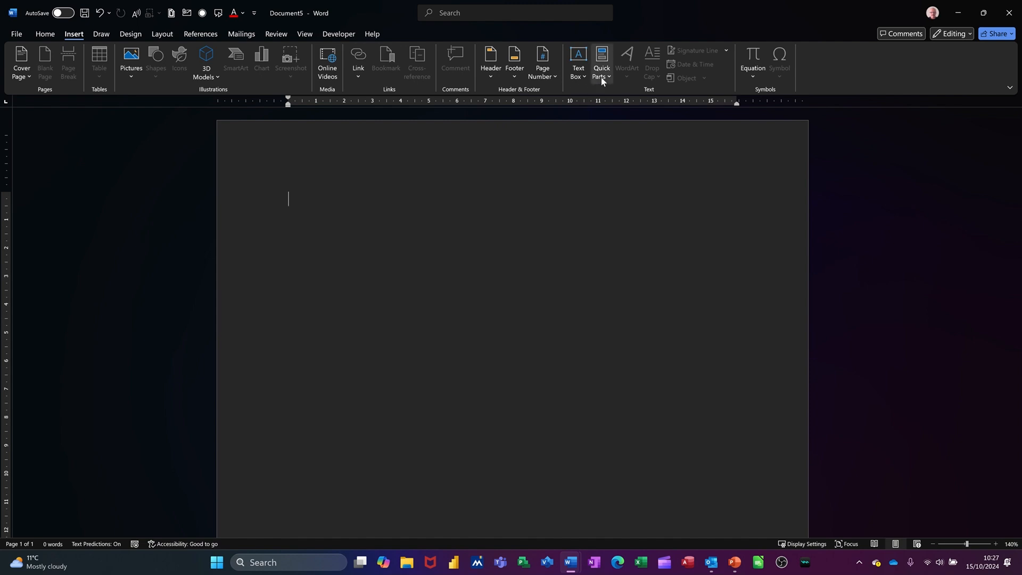
Insert the ITs Easy Cover building block into the blank document from the Building Blocks Organiser
click(607, 75)
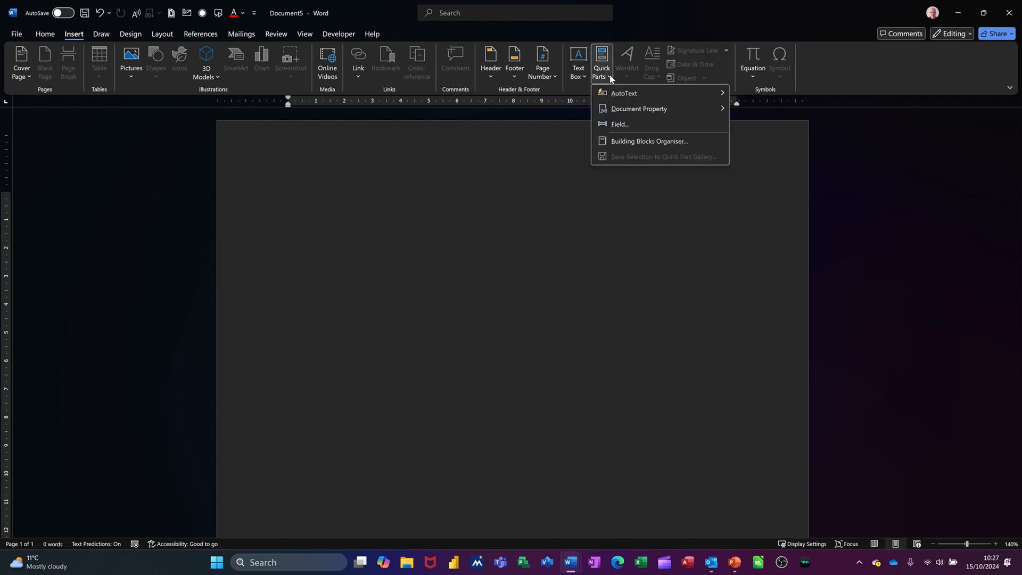
click(621, 143)
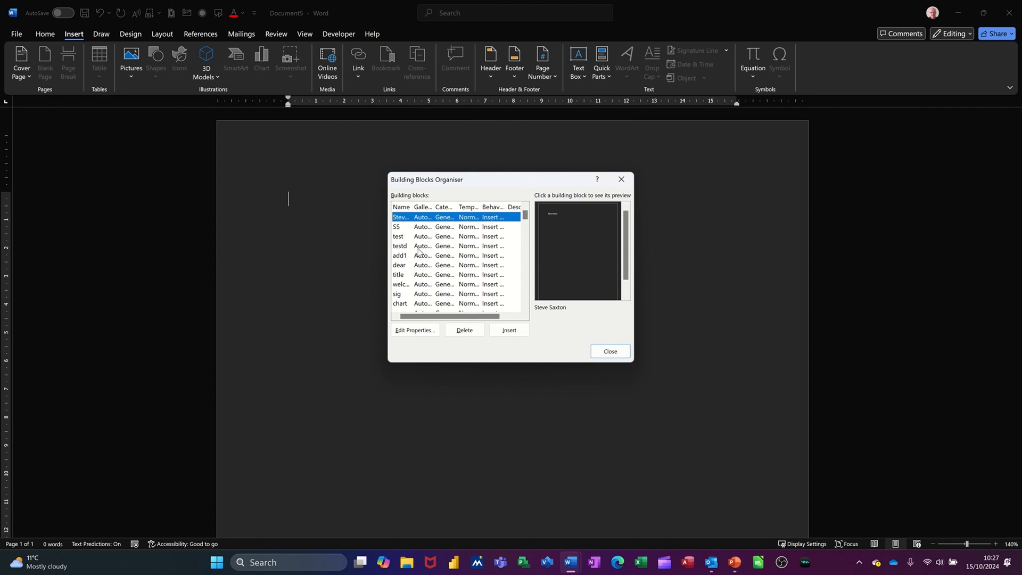
scroll(421, 251, up, 5)
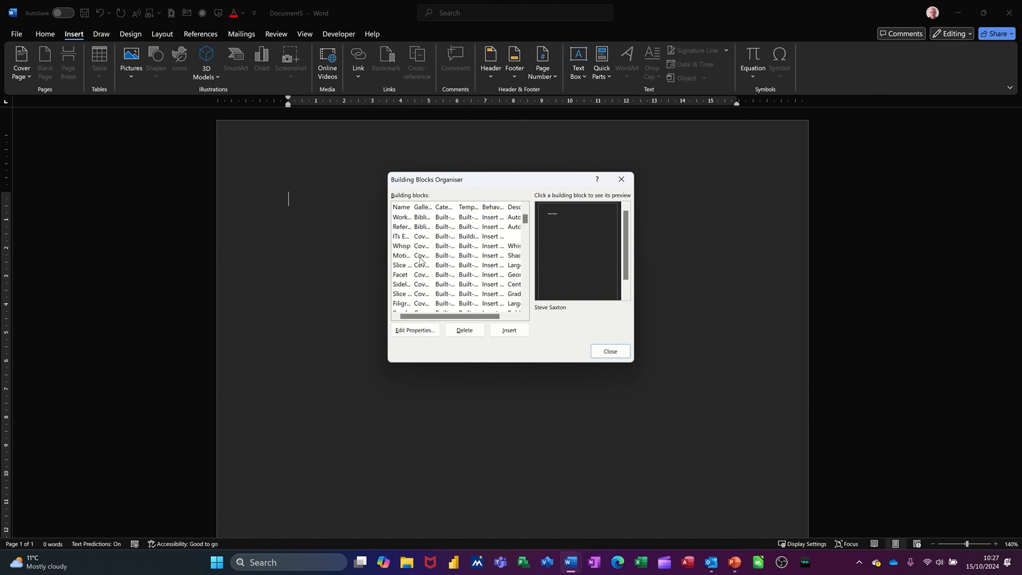
click(402, 238)
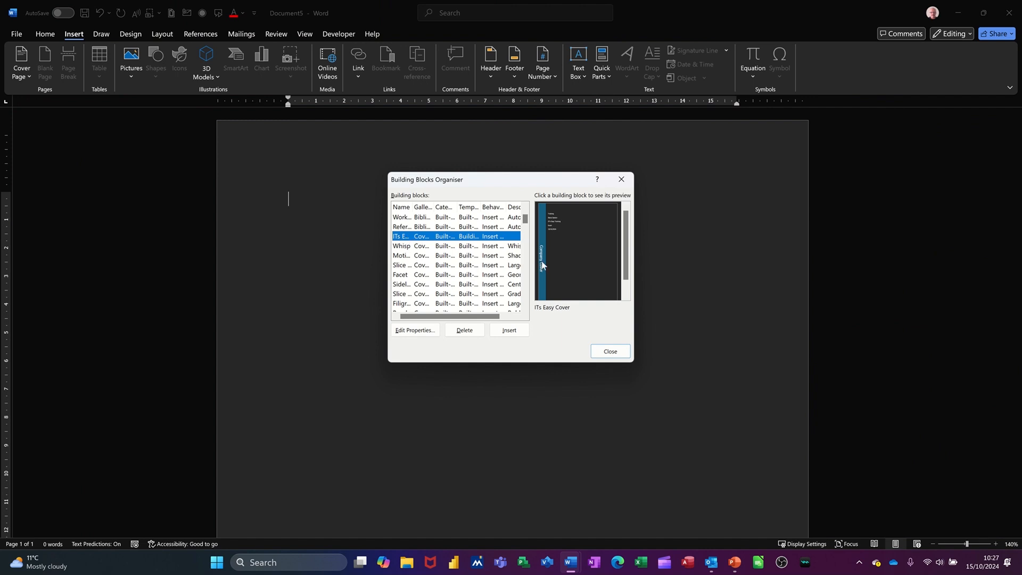
click(509, 331)
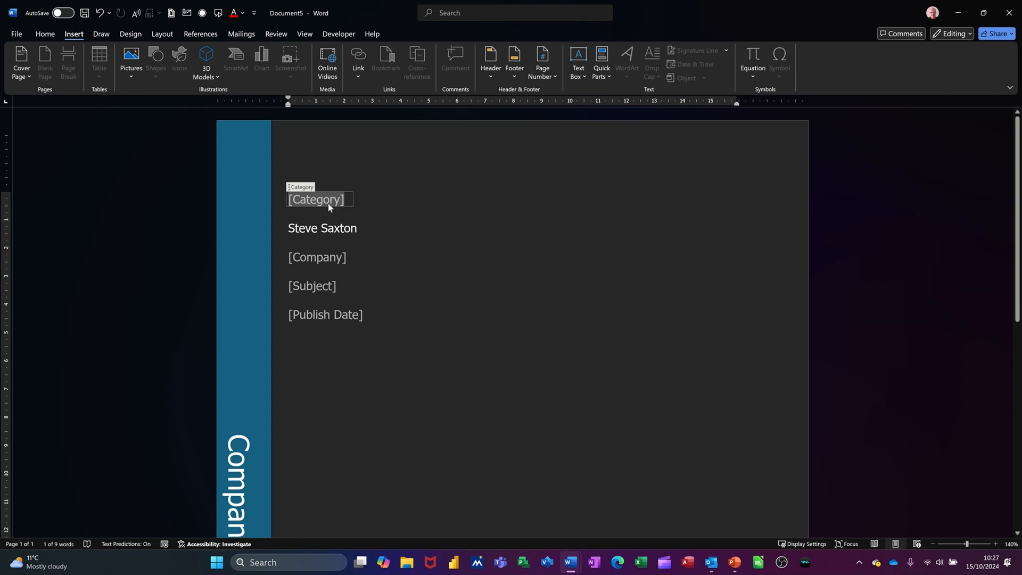
Fill in the cover page's category as Training, company as Green and subject as Access
text(Training)
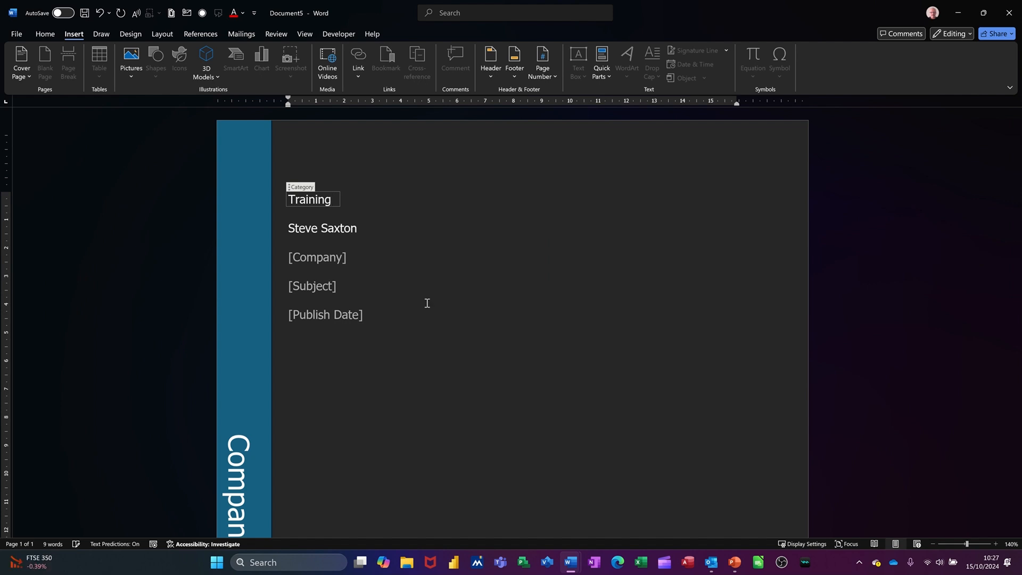
click(327, 254)
text(Green)
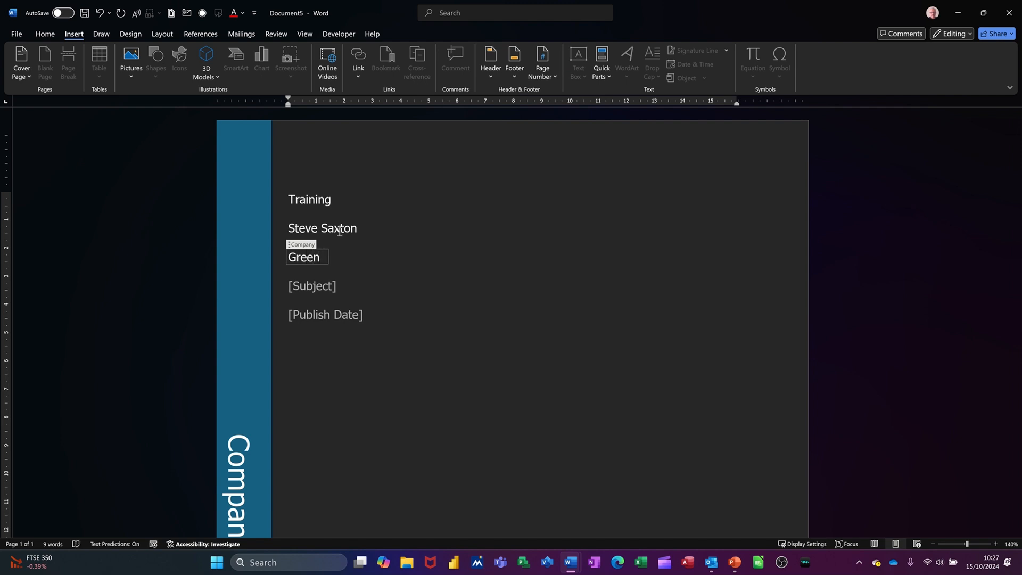
click(304, 289)
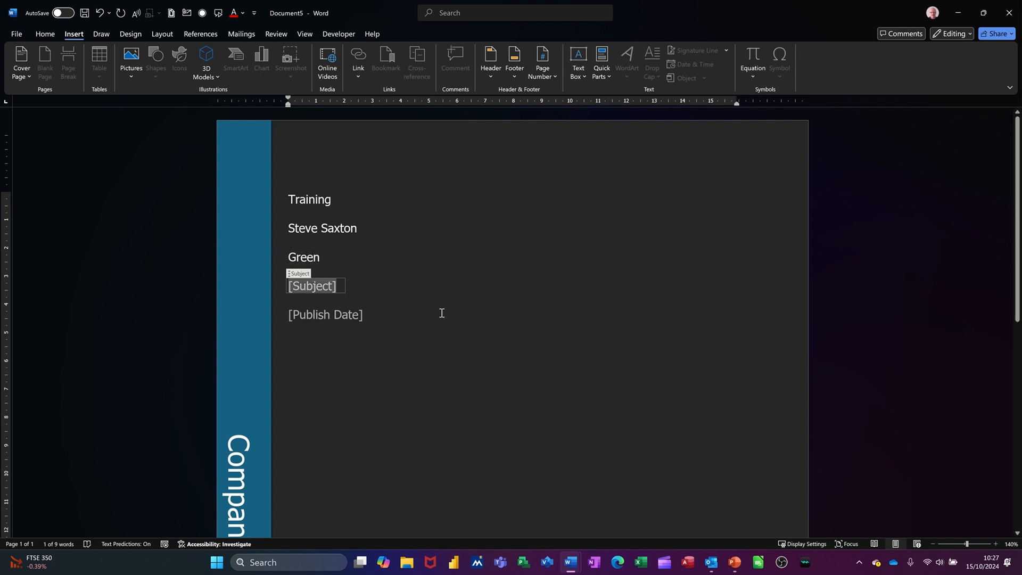
text(Access)
Set the cover page's publish date to 15/10/2024 and leave the date field
click(338, 320)
click(379, 315)
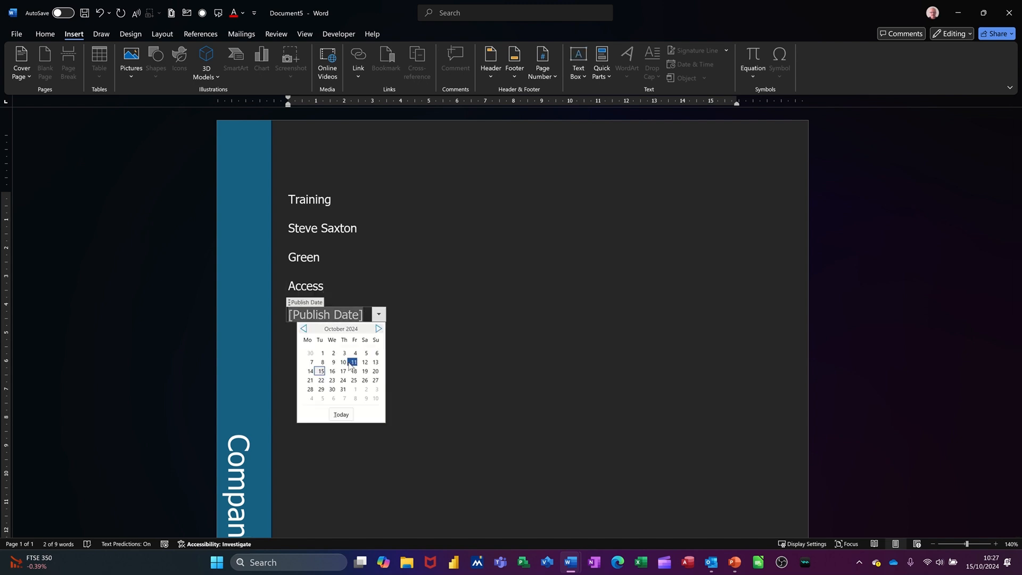
click(320, 371)
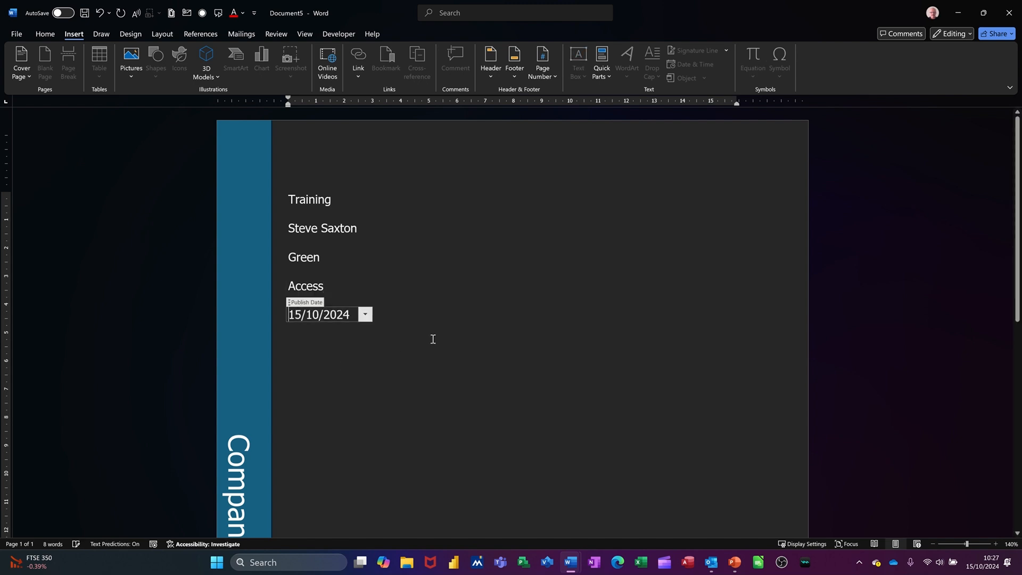
click(433, 339)
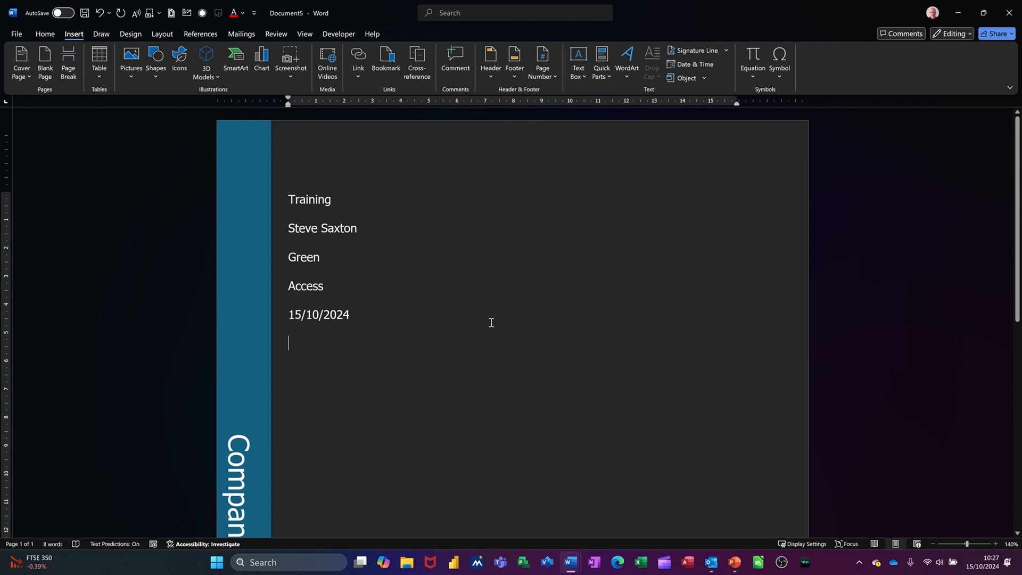
Create a new blank document and view the full list of its document properties before returning to the page
key(ctrl+n)
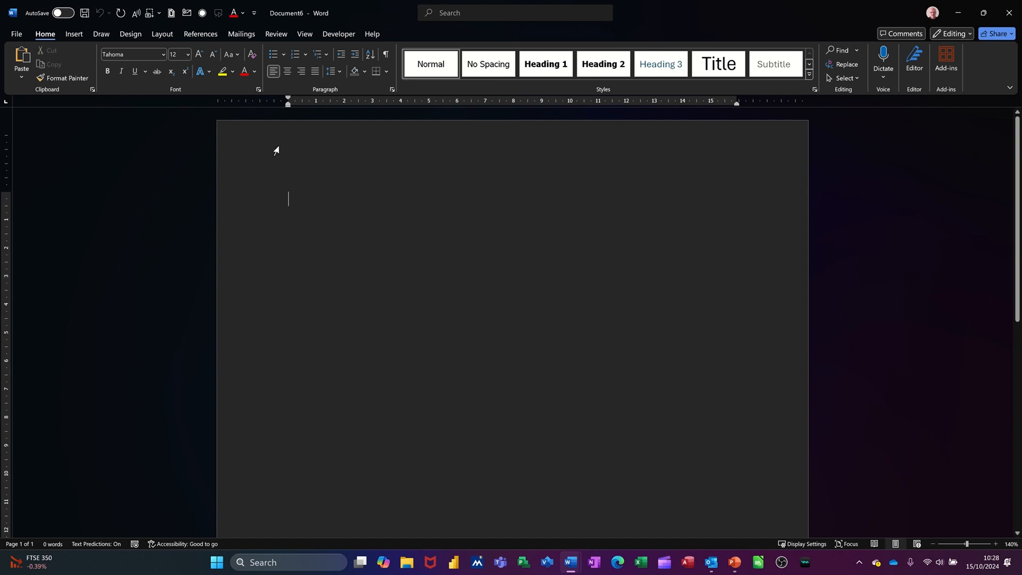
click(17, 35)
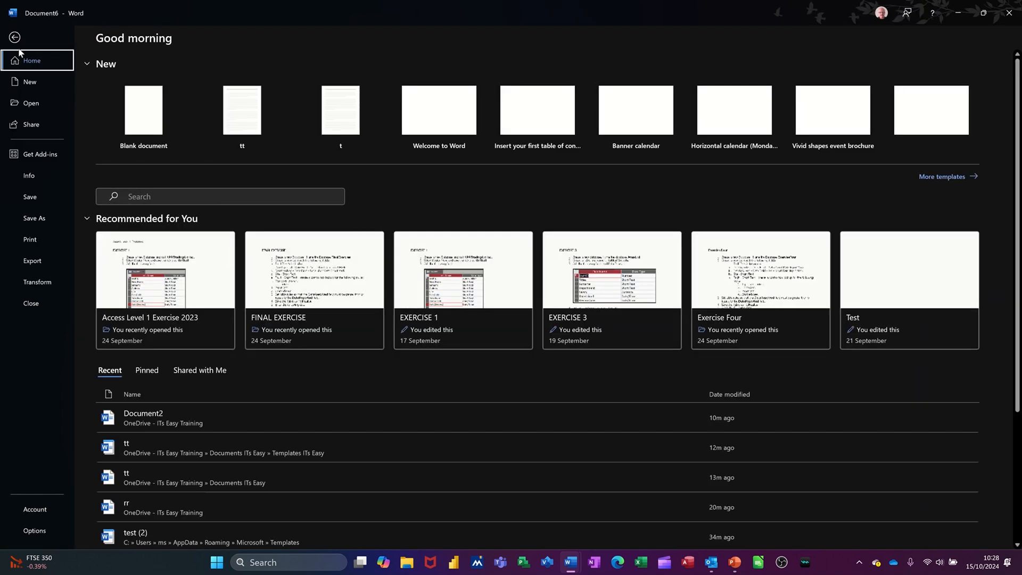
click(37, 177)
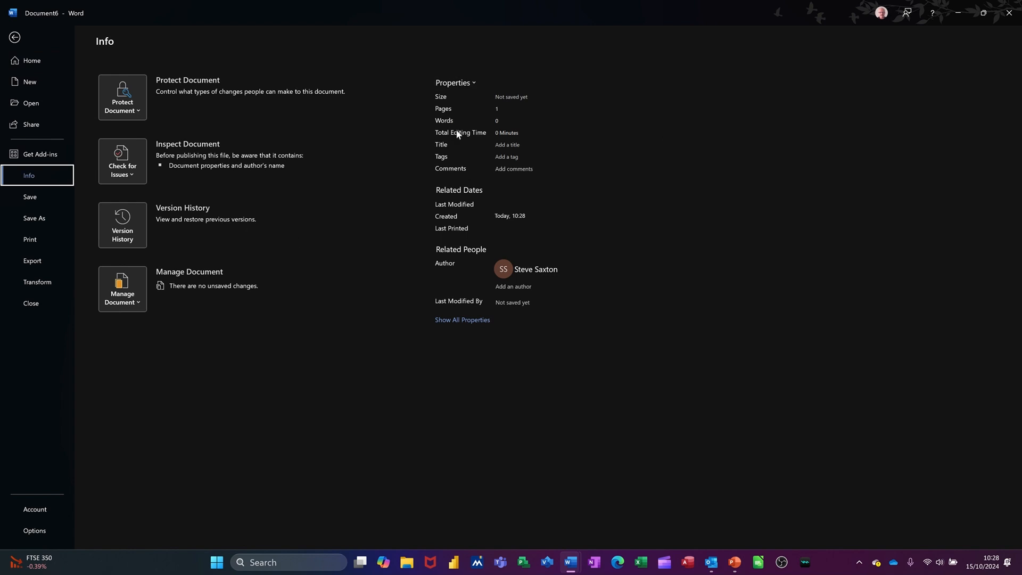
click(454, 320)
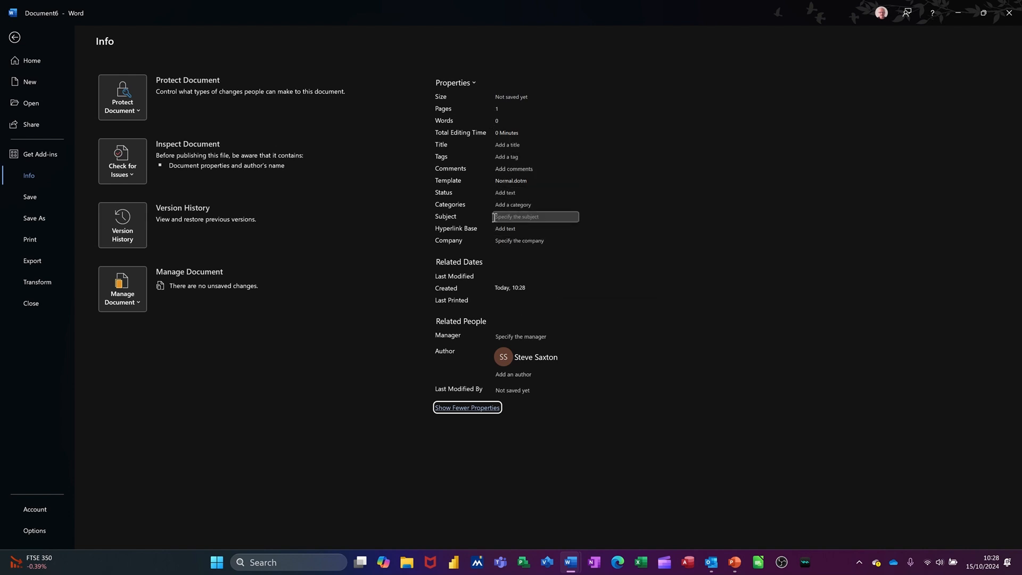
click(16, 37)
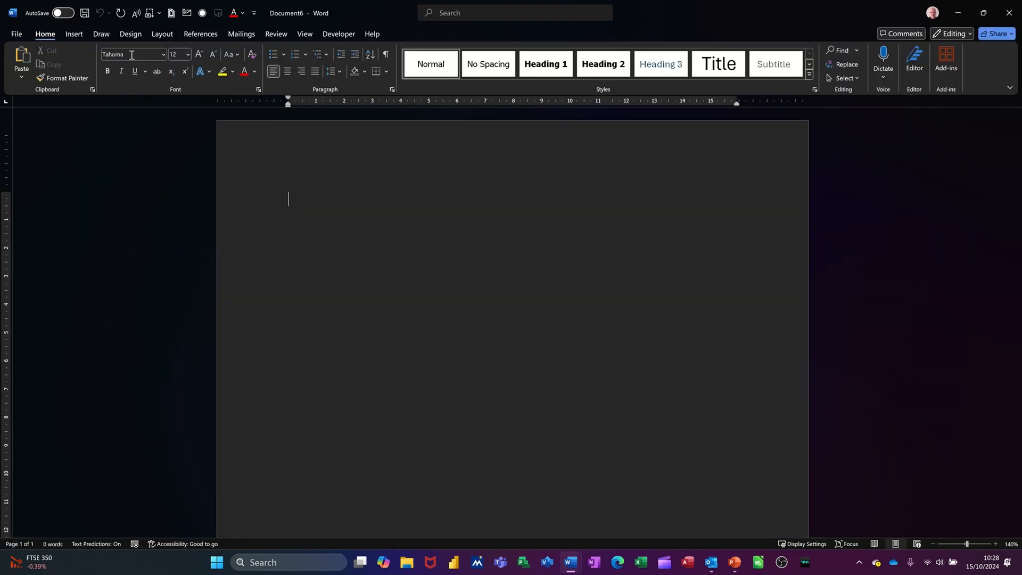
Insert the Company document property on the first line and start a new line below it
click(74, 35)
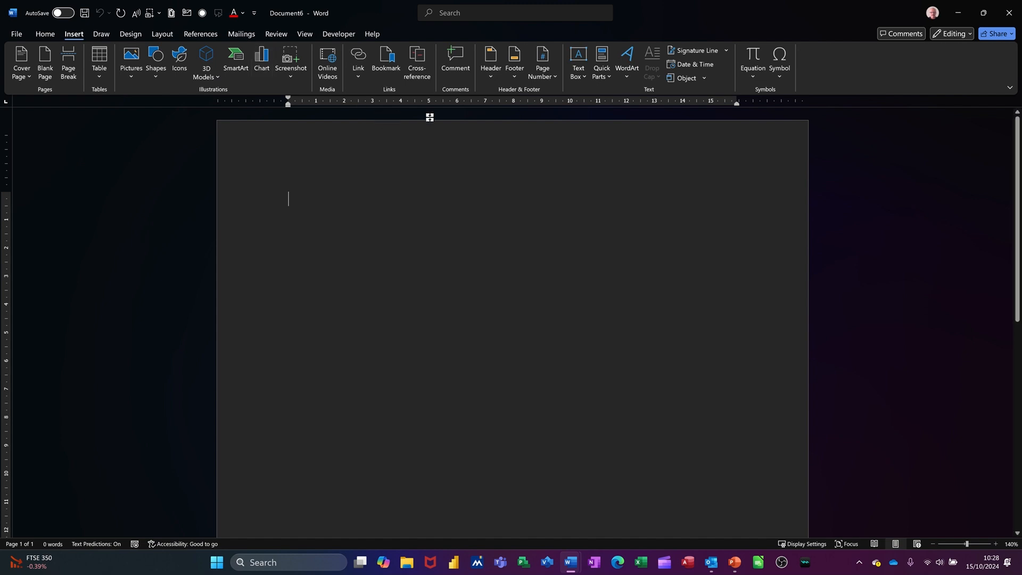
click(607, 76)
mouse_move(631, 110)
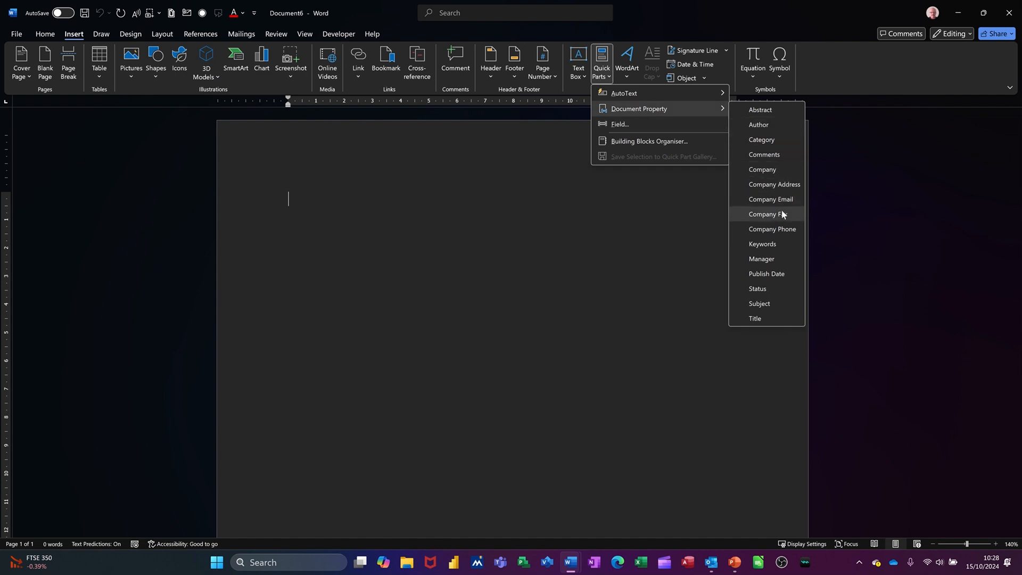
click(773, 171)
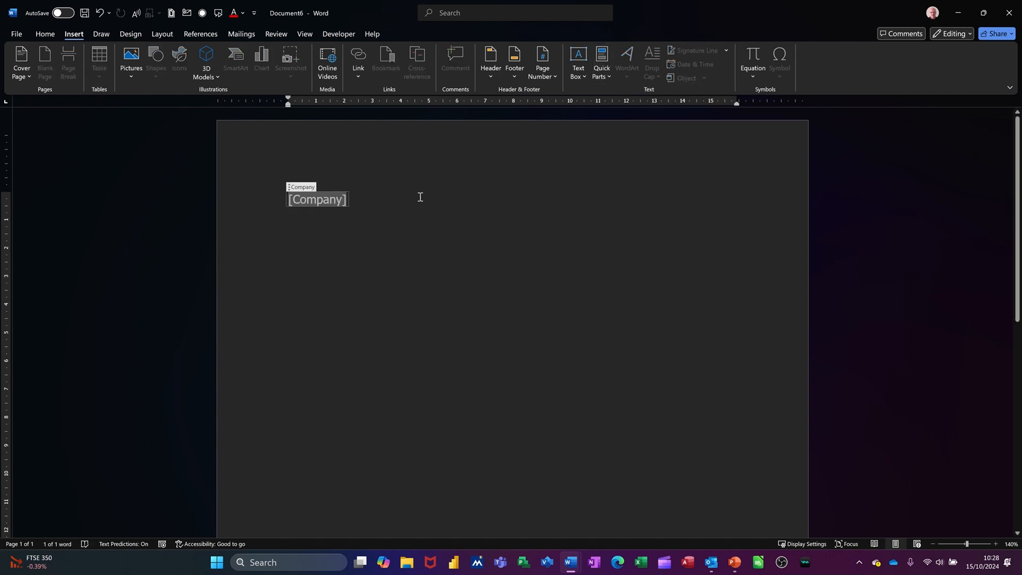
key(Return)
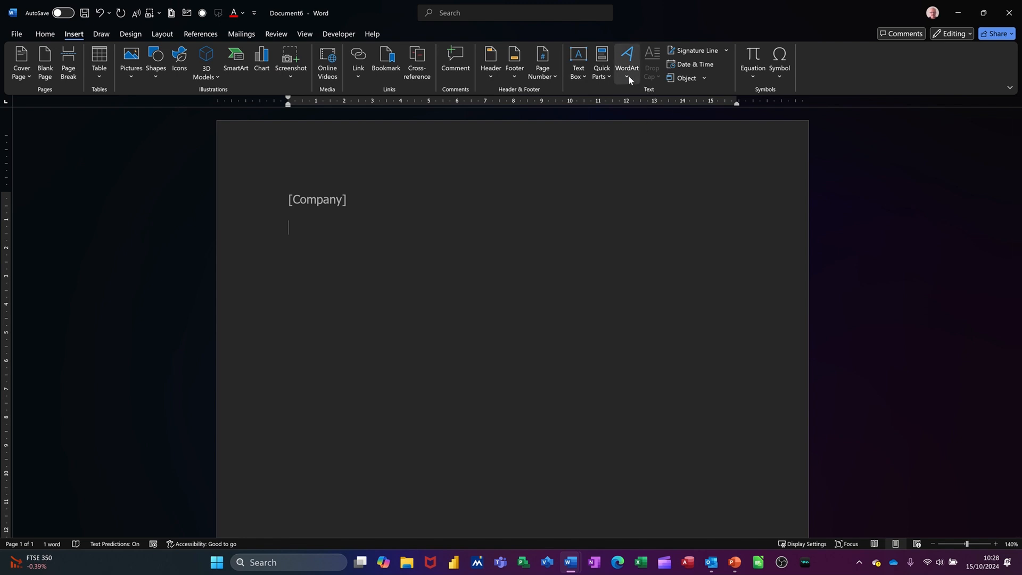
Insert the Publish Date document property below Company and start another line
click(610, 80)
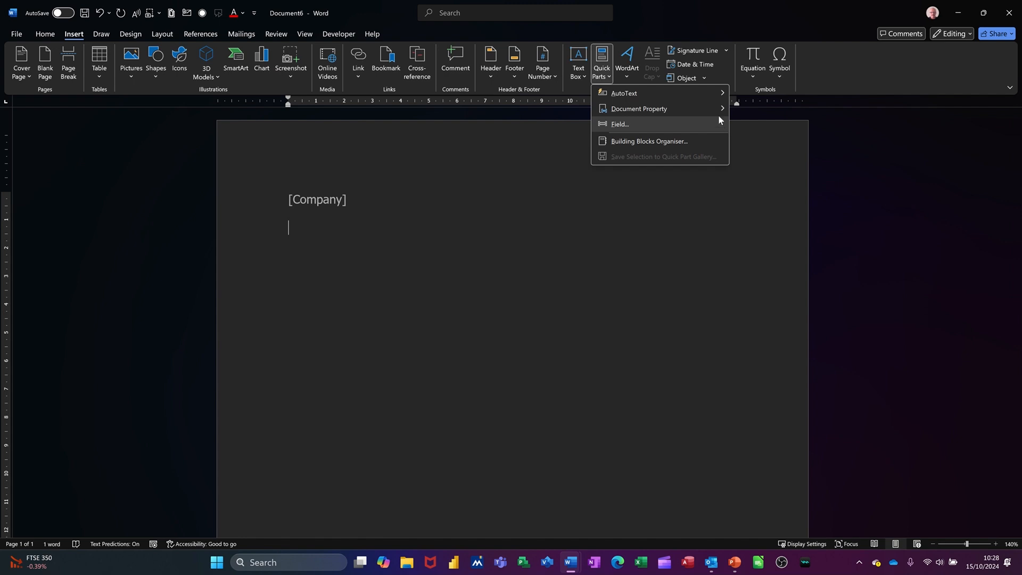
mouse_move(718, 111)
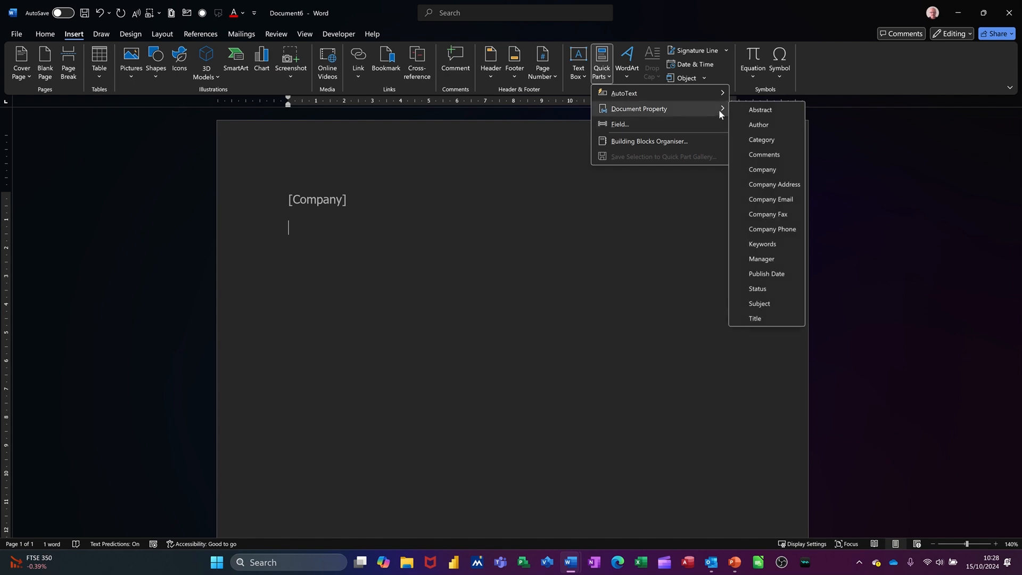
click(775, 273)
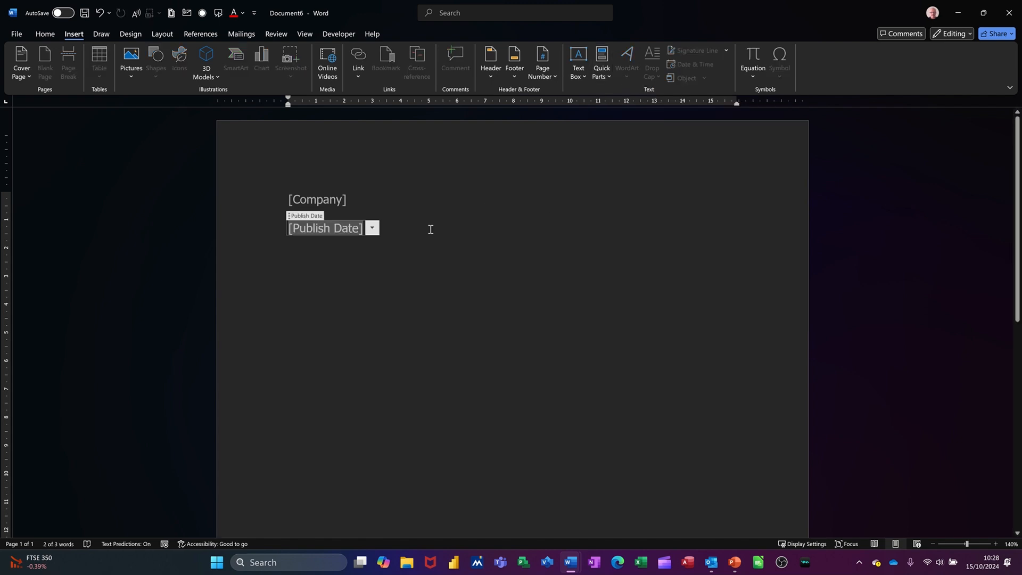
key(Right)
key(Return)
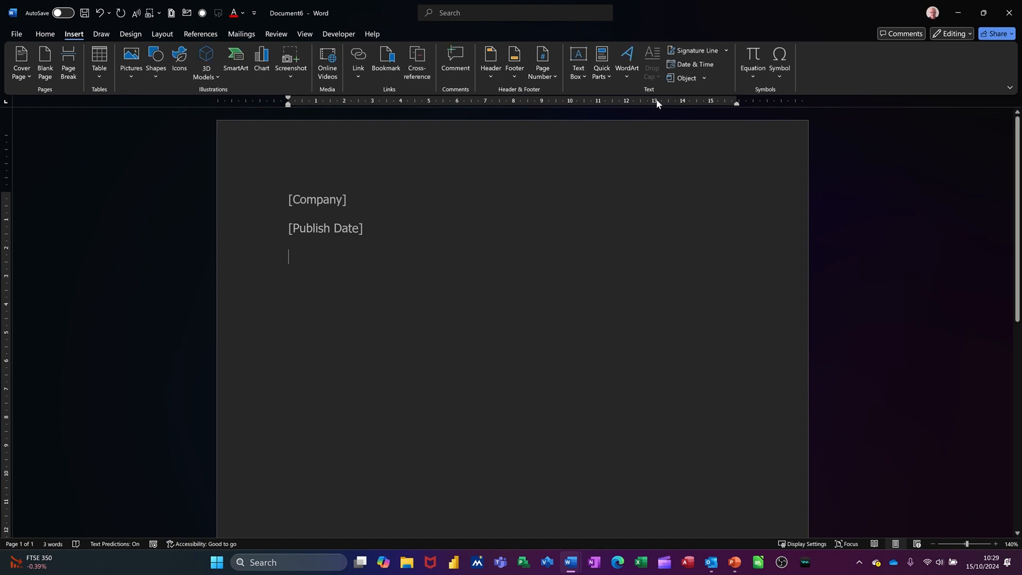
Insert the Subject document property below Publish Date and start a new line
click(604, 75)
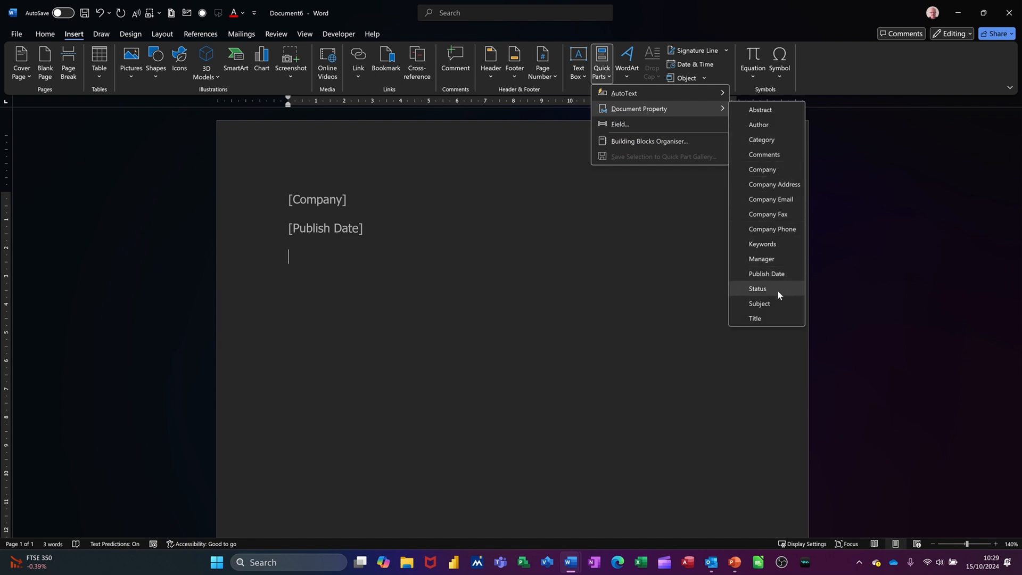
click(771, 303)
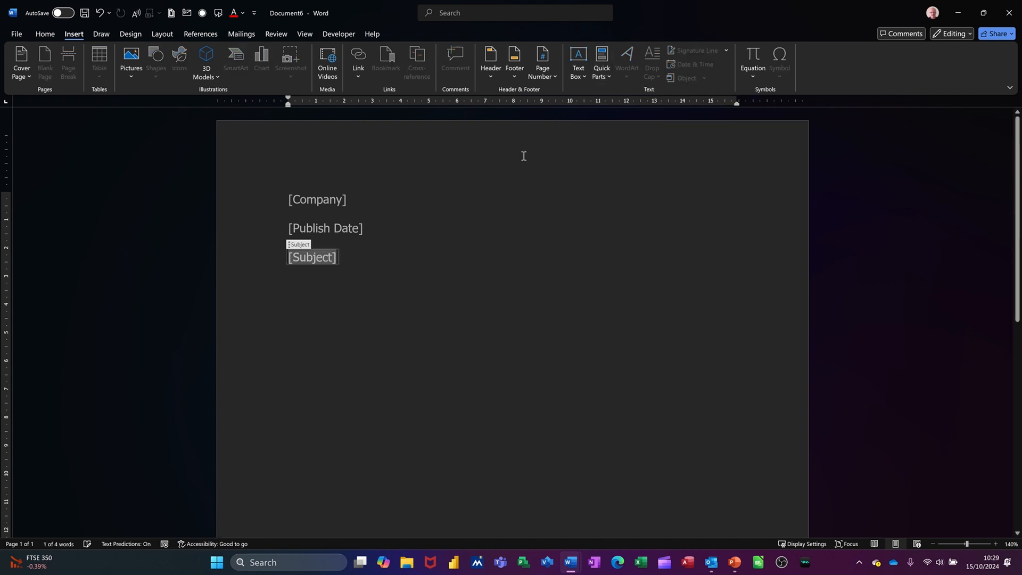
click(413, 255)
key(Return)
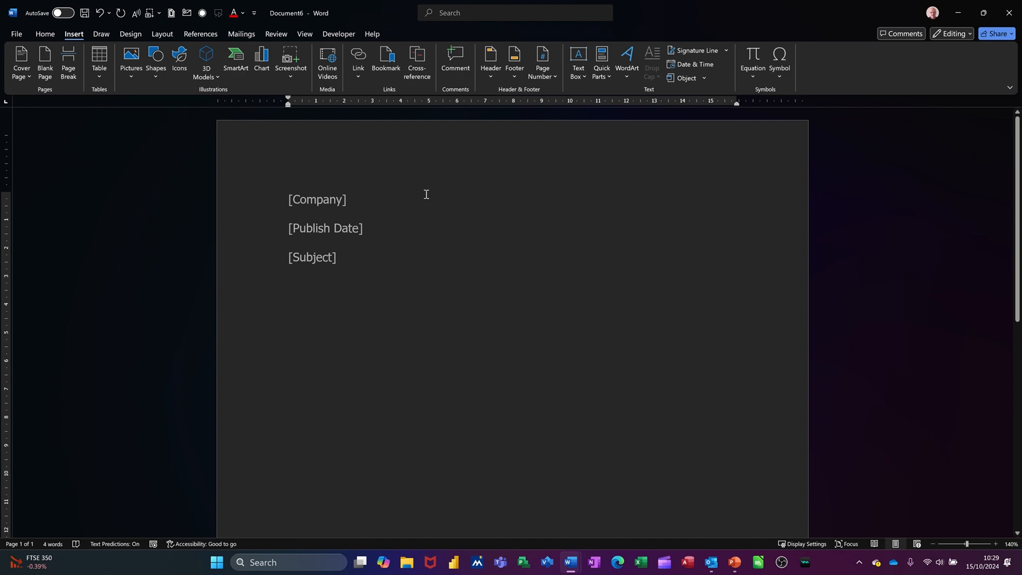
Open the advanced properties of the current document
click(17, 34)
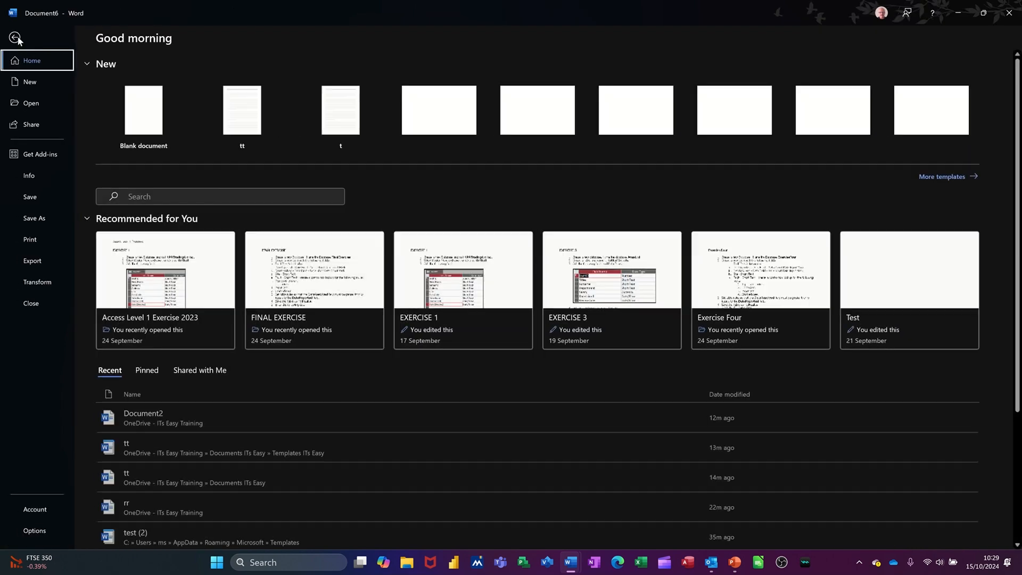
click(33, 178)
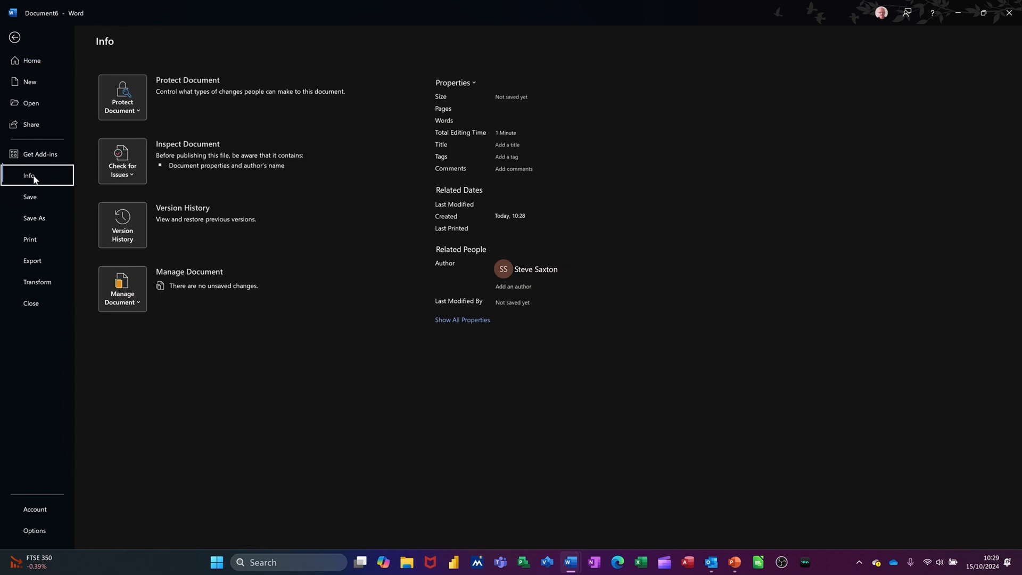
click(475, 83)
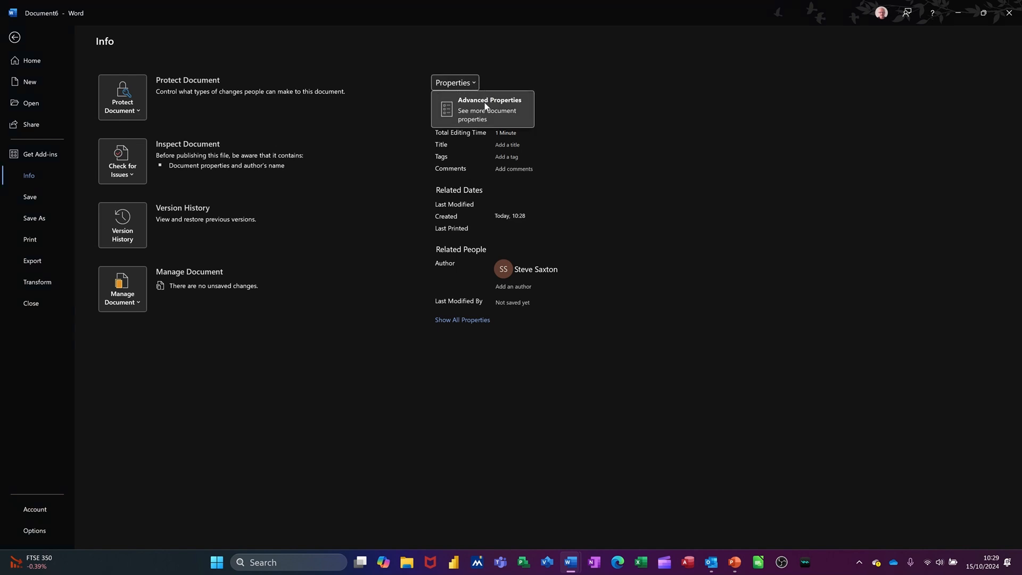
click(485, 105)
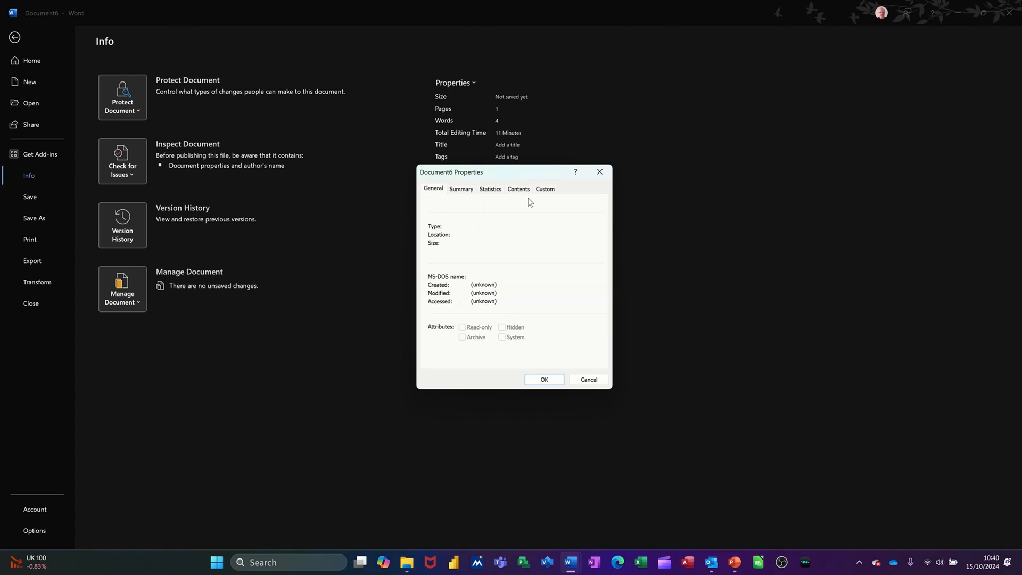
Review the summary, statistics and contents pages of the document's advanced properties
click(461, 190)
click(489, 190)
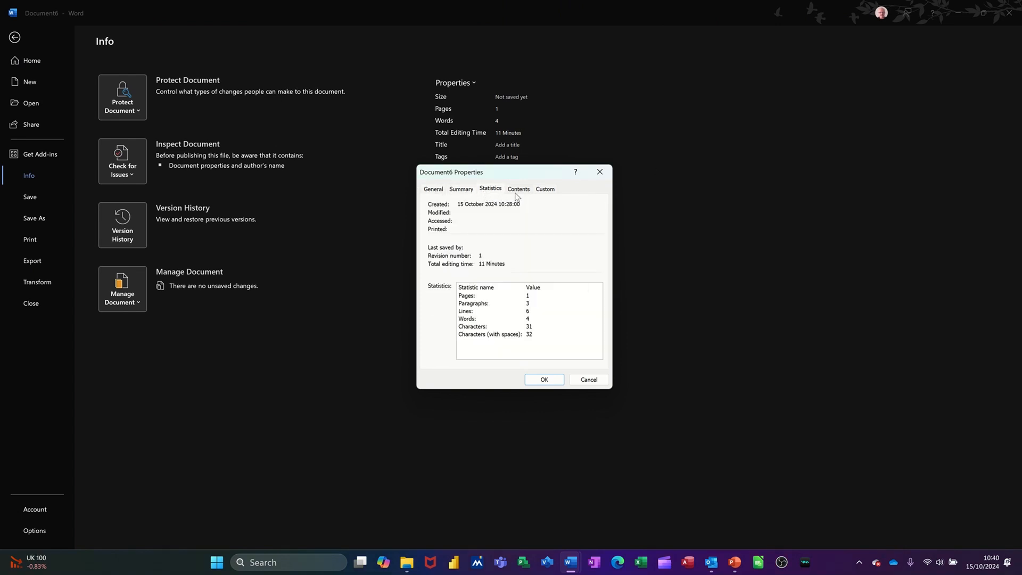
click(518, 191)
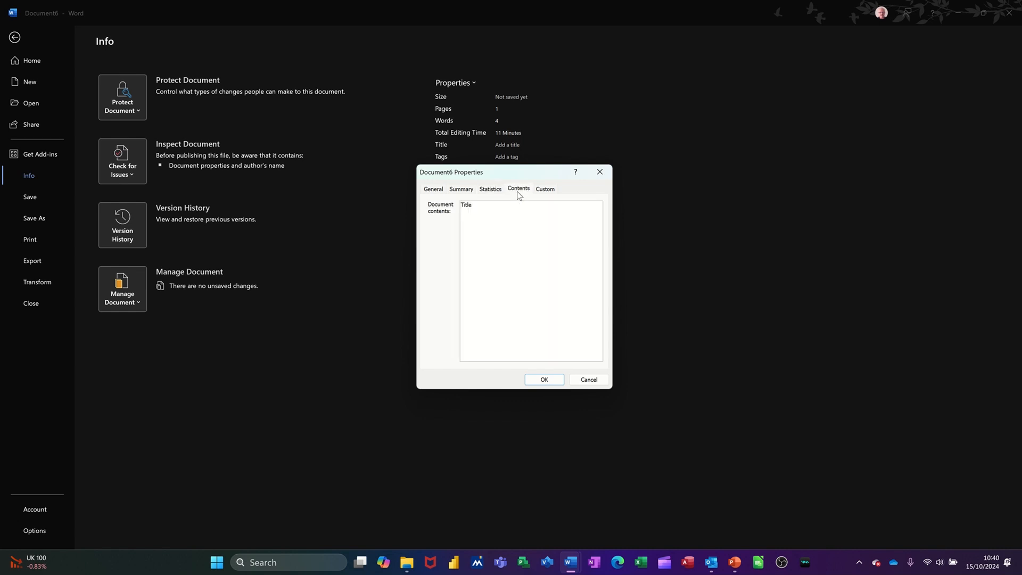
Add a custom text property named Contact with the value Contact and confirm the document properties
click(548, 195)
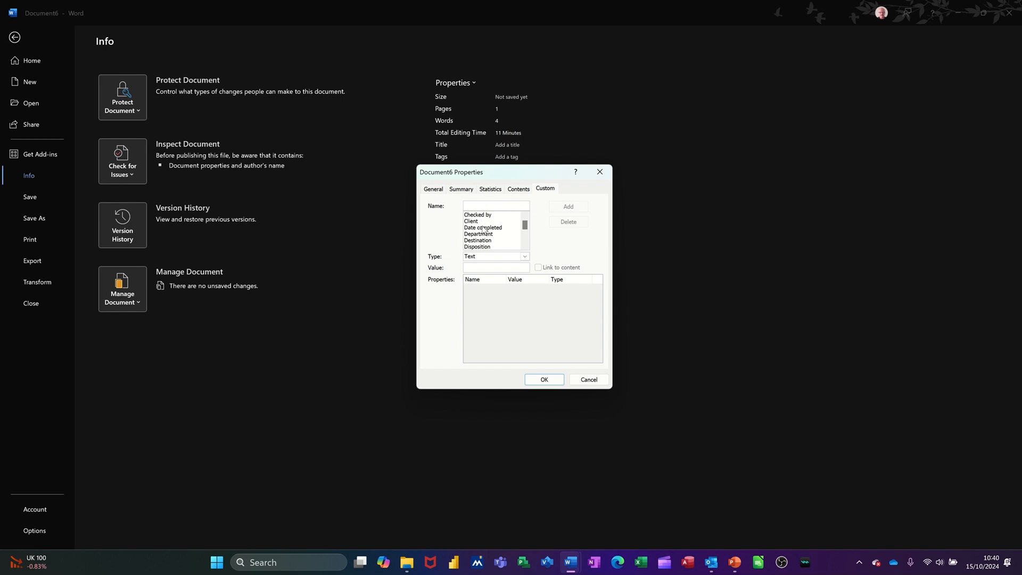
click(525, 258)
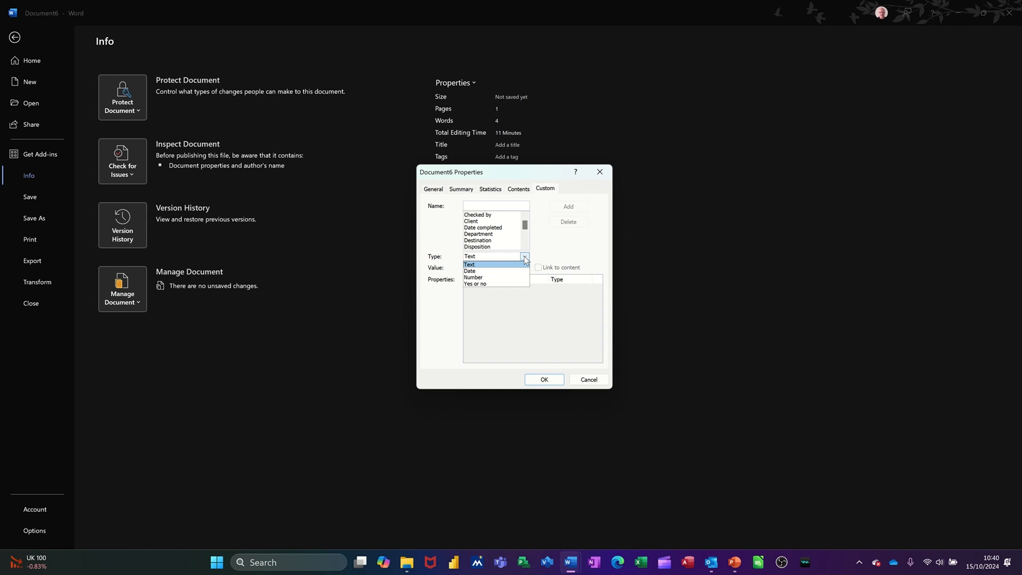
click(498, 265)
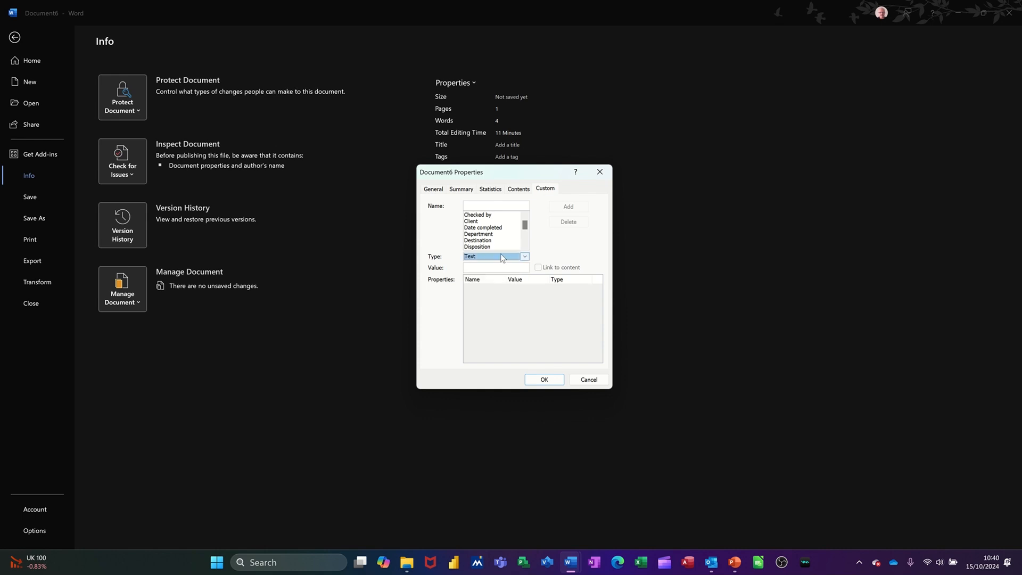
click(495, 207)
text(Contact)
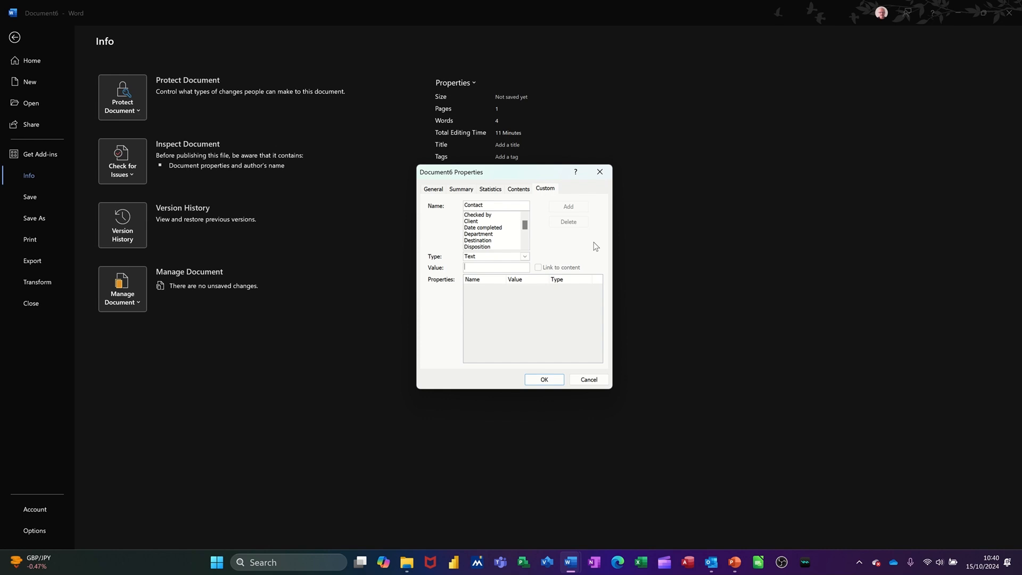
text(Contact)
click(562, 209)
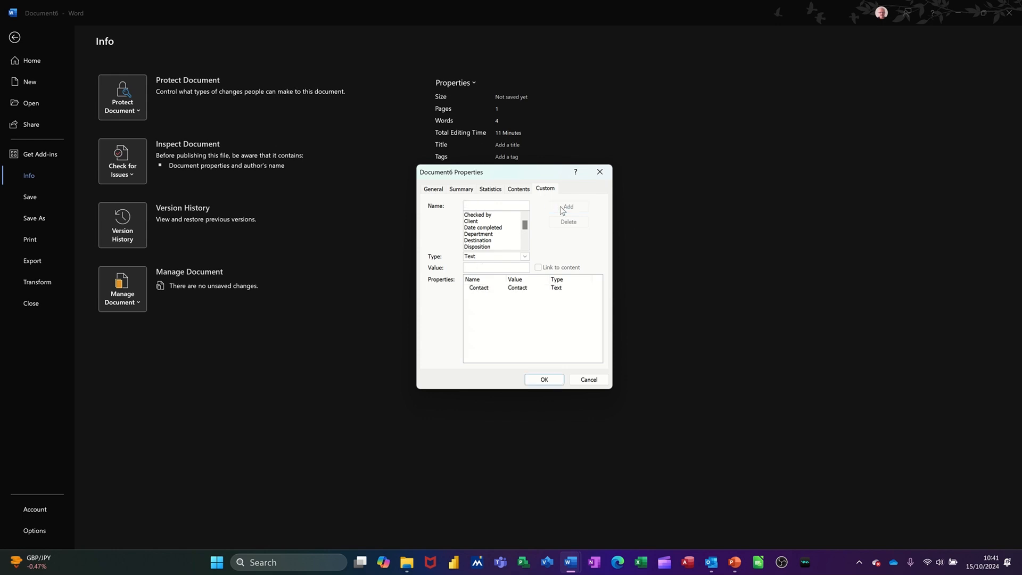
click(544, 380)
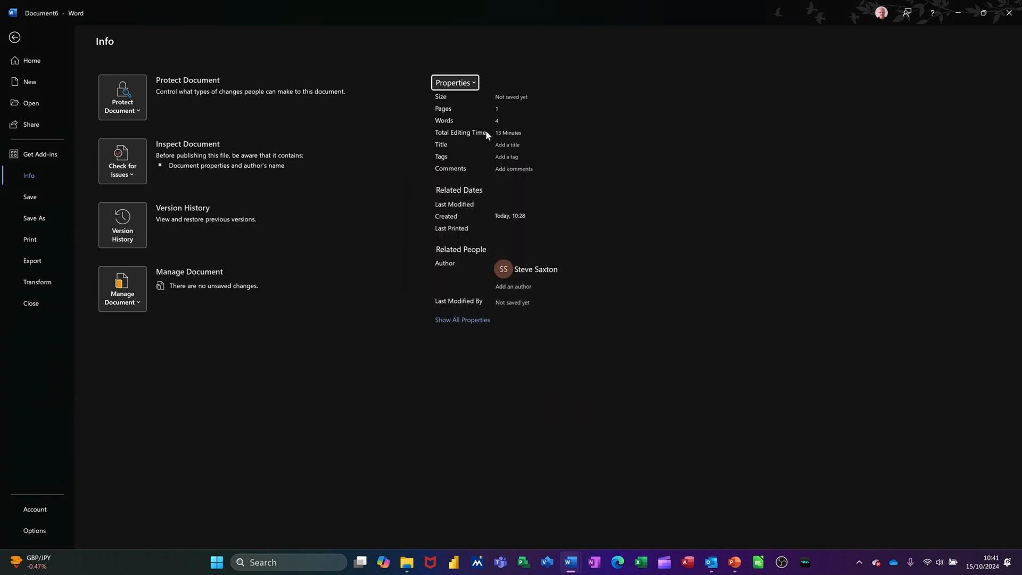
Show all properties in the document information and return to the document
click(475, 320)
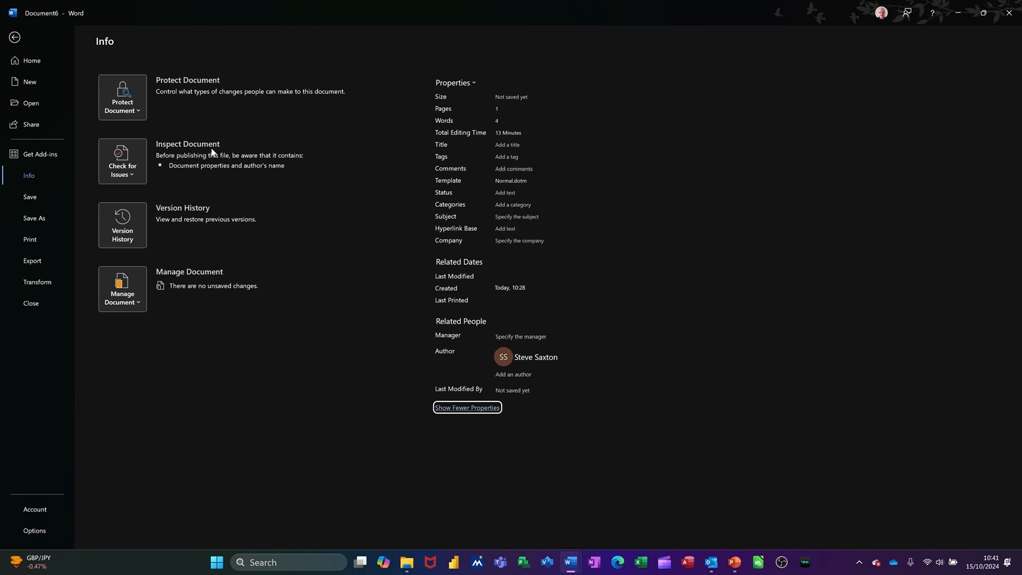
click(17, 39)
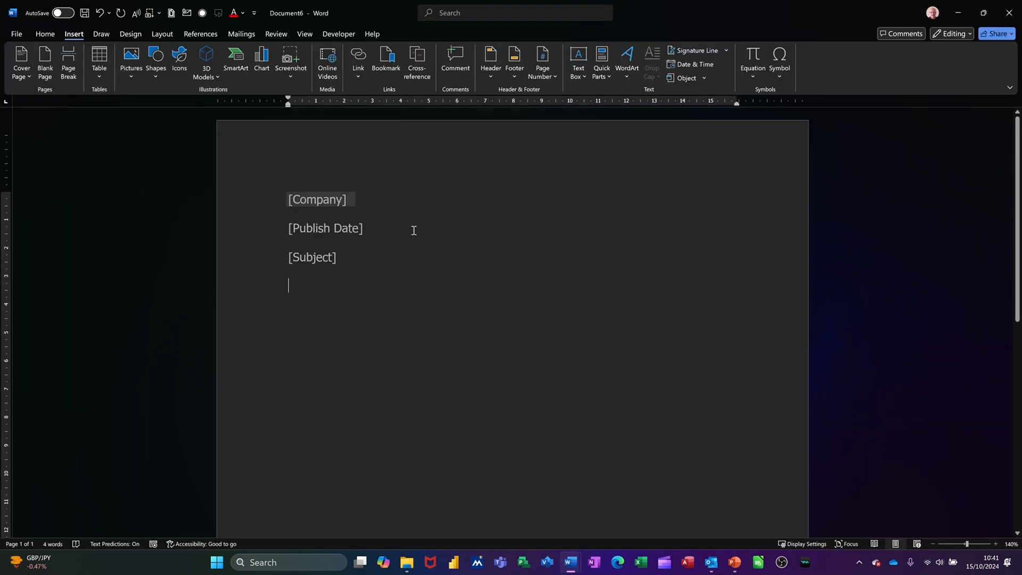
Insert a DocProperty field for the custom Contact property on the line below Subject
click(607, 77)
mouse_move(657, 110)
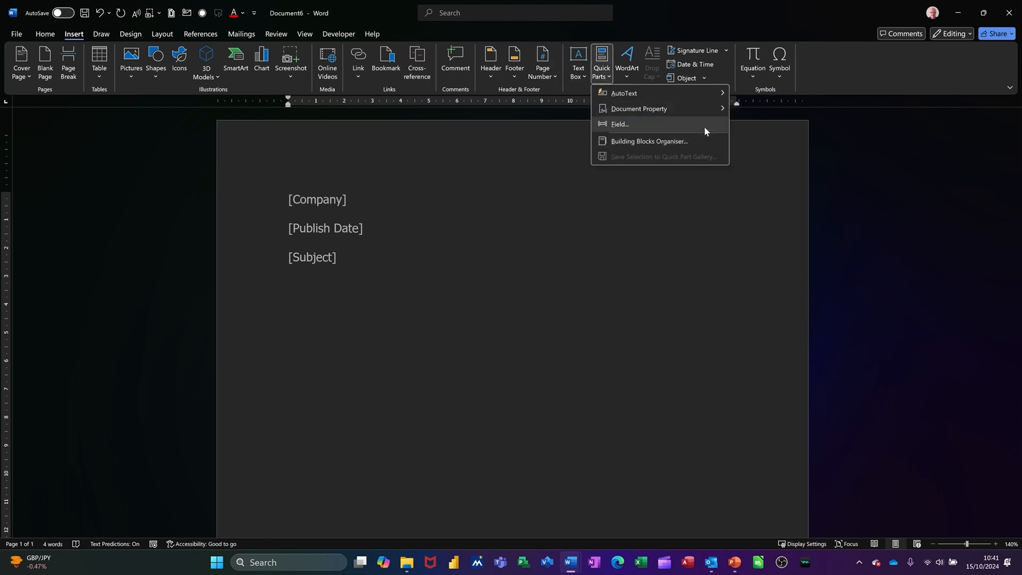
mouse_move(701, 108)
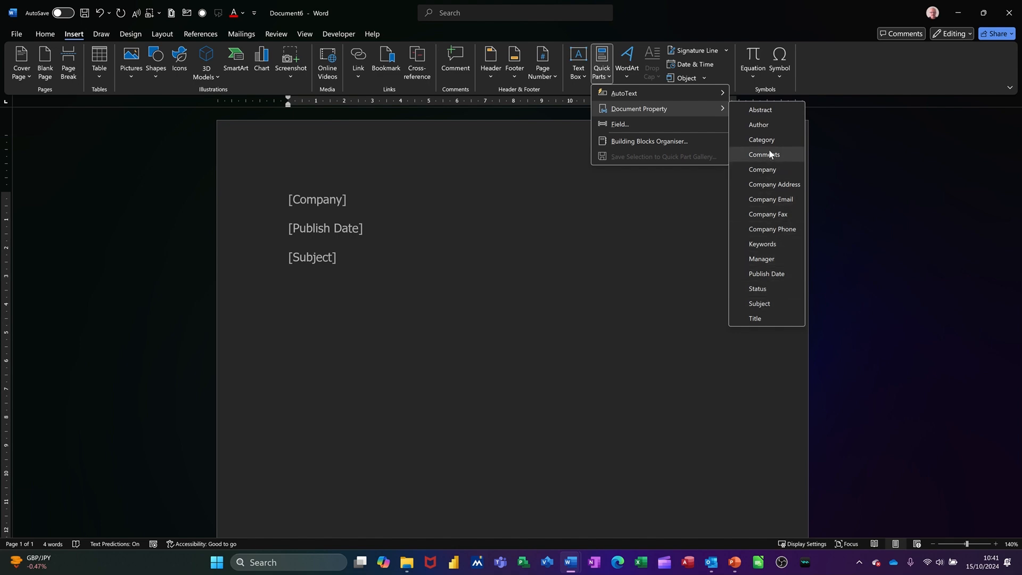
click(618, 124)
drag(536, 147, 618, 140)
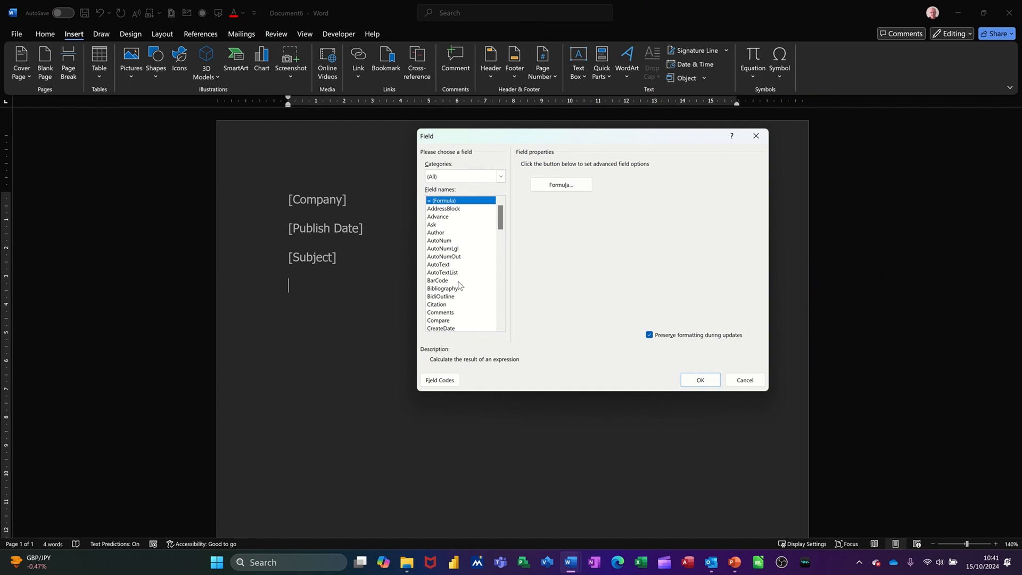
scroll(459, 286, down, 1)
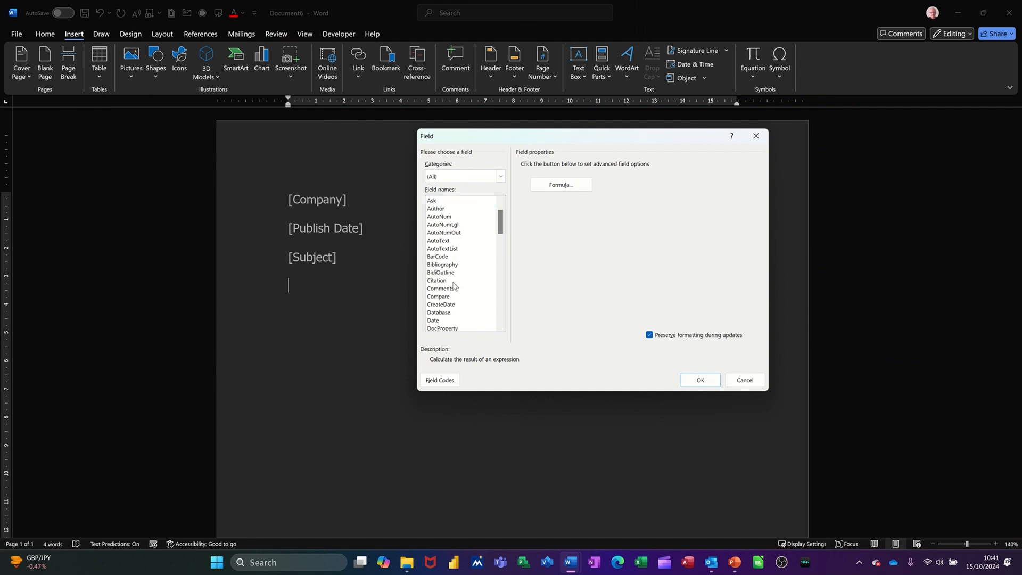
click(442, 334)
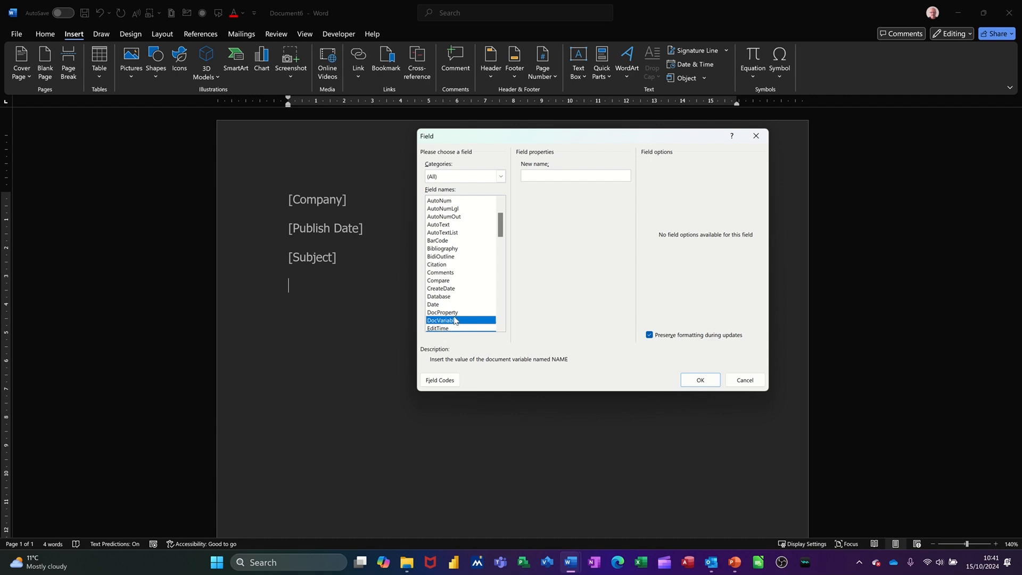
click(455, 314)
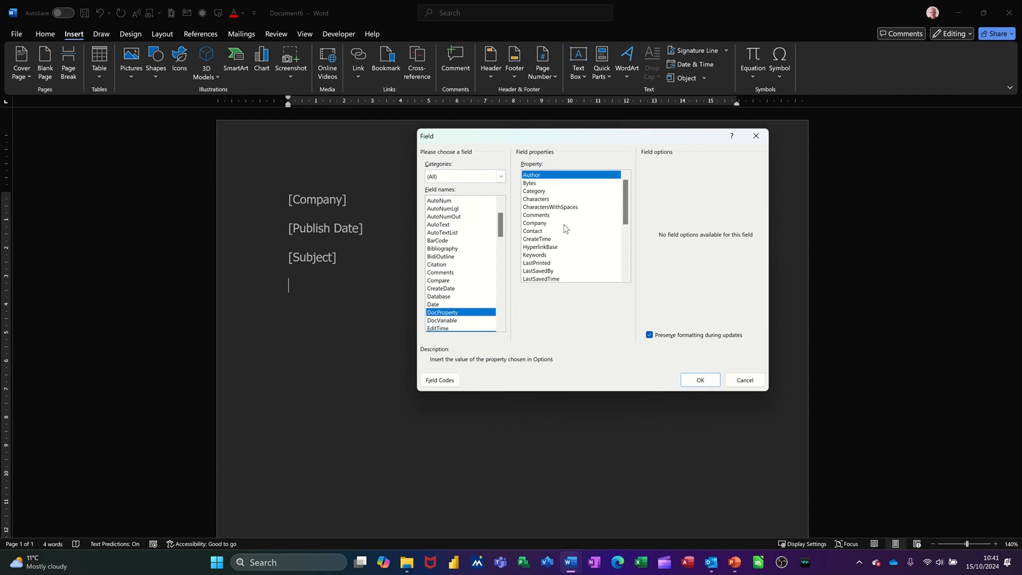
click(534, 232)
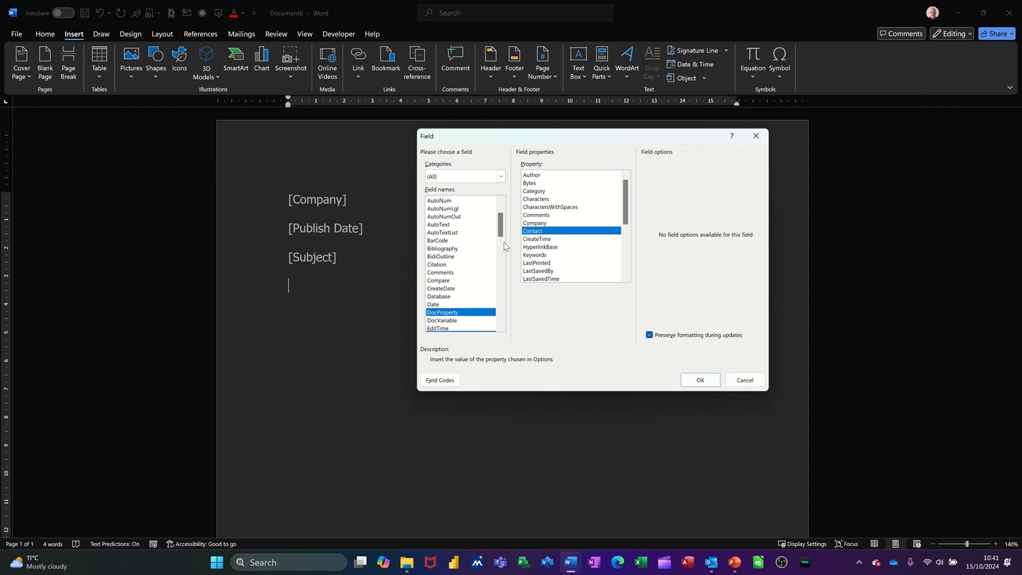
click(696, 382)
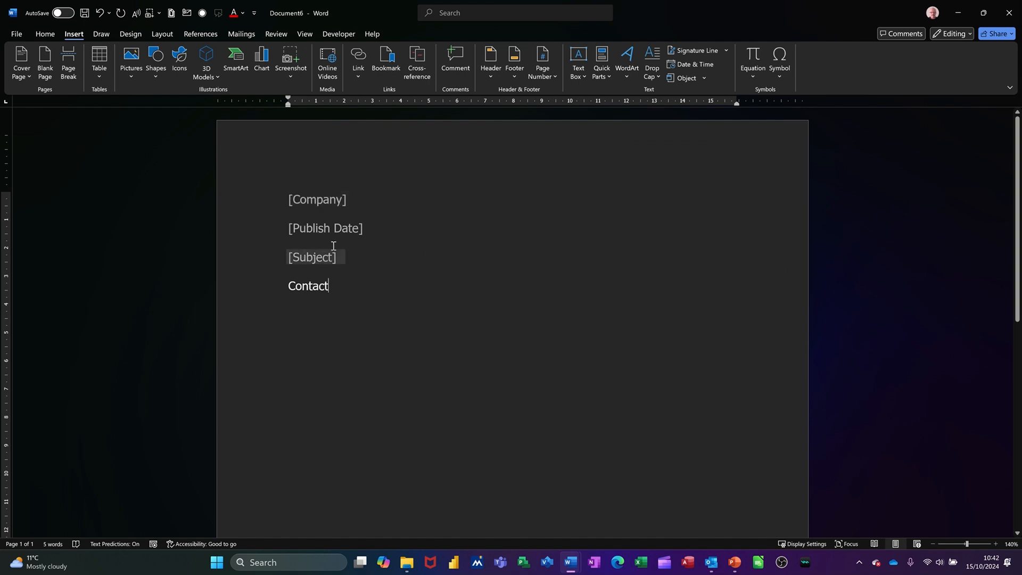
double_click(312, 286)
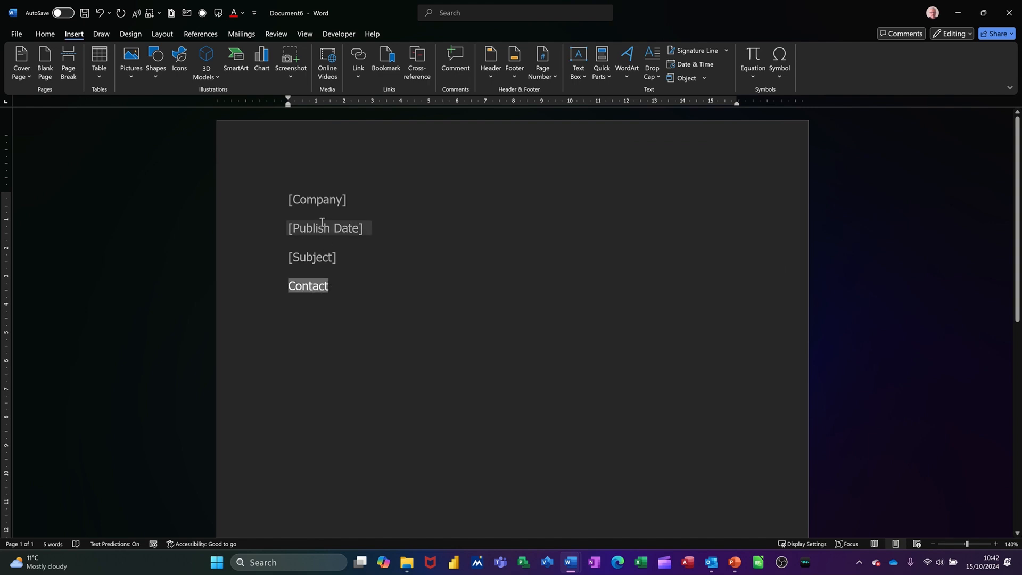
click(316, 203)
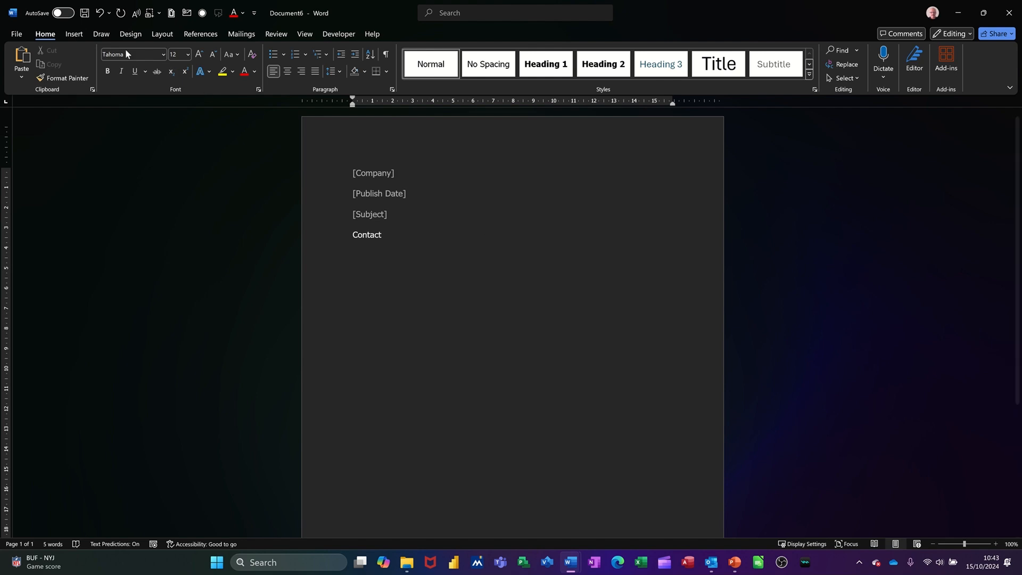
Draw a vertical rectangle about 19.5 cm high and 2.5 cm wide along the page's left edge
click(74, 34)
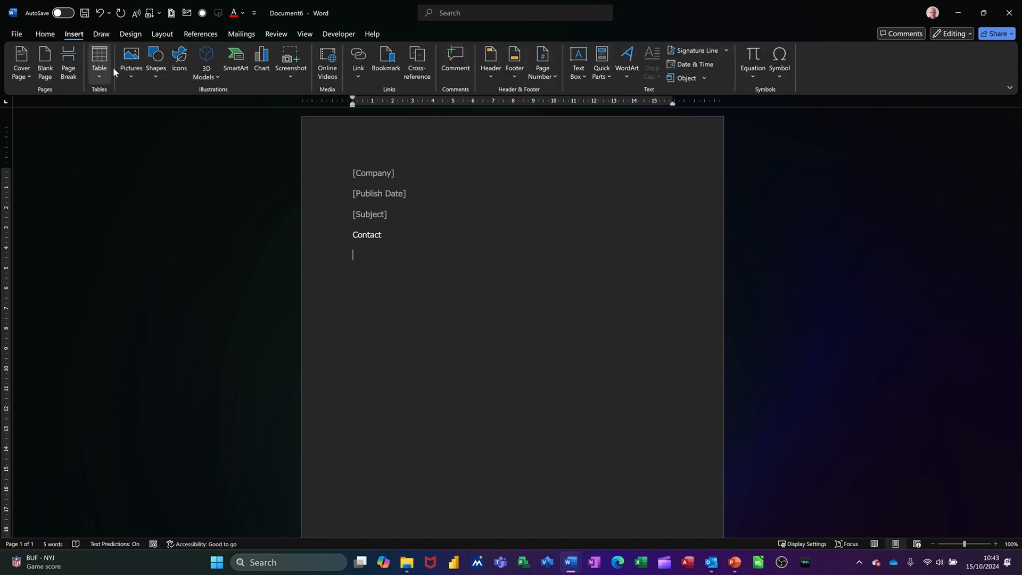
click(155, 76)
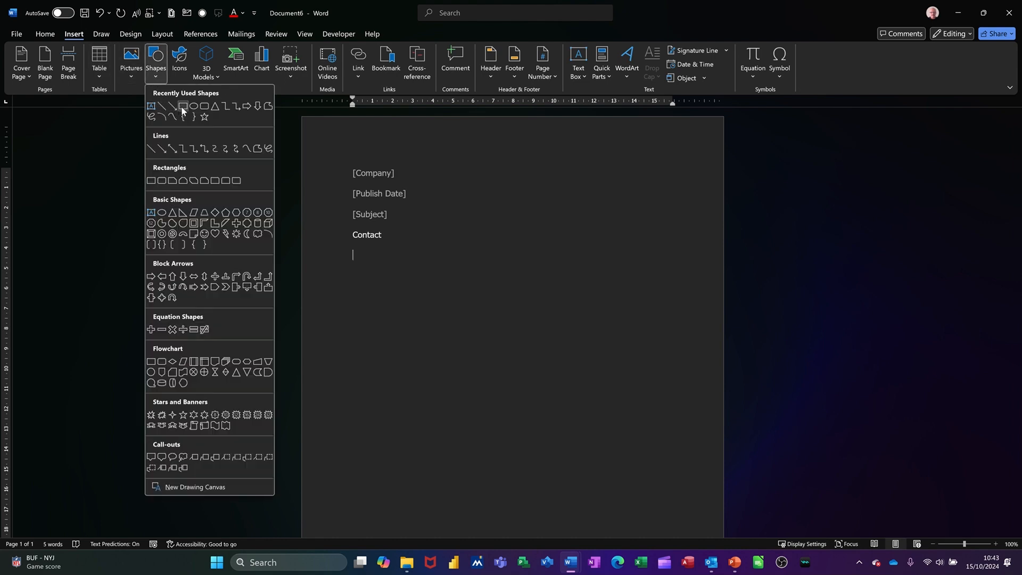
click(182, 106)
drag(307, 131, 356, 523)
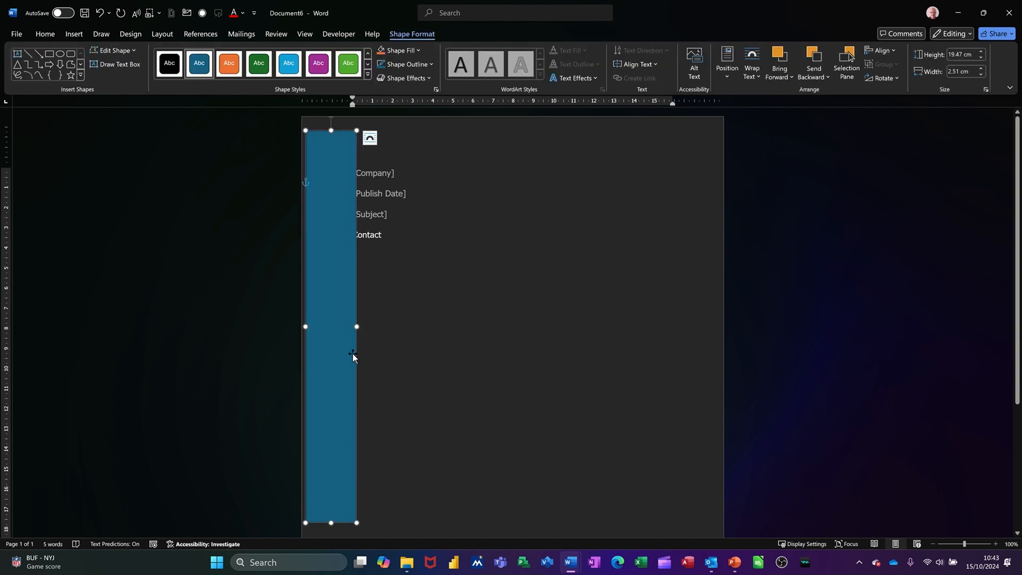
Add the text "Company Cover Page" to the rectangle and rotate all of it 90°
text(co)
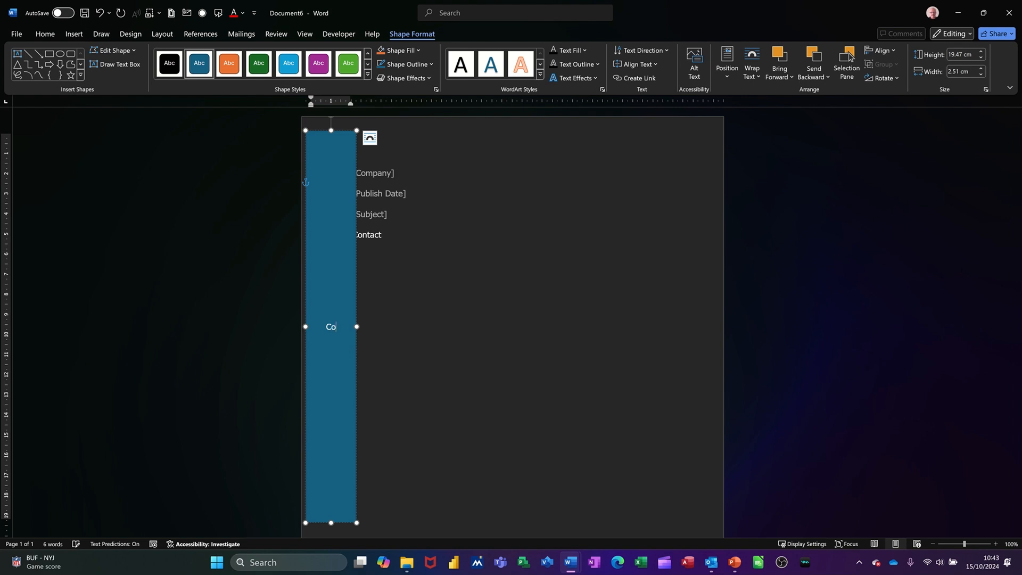
text(mpany Cover Page)
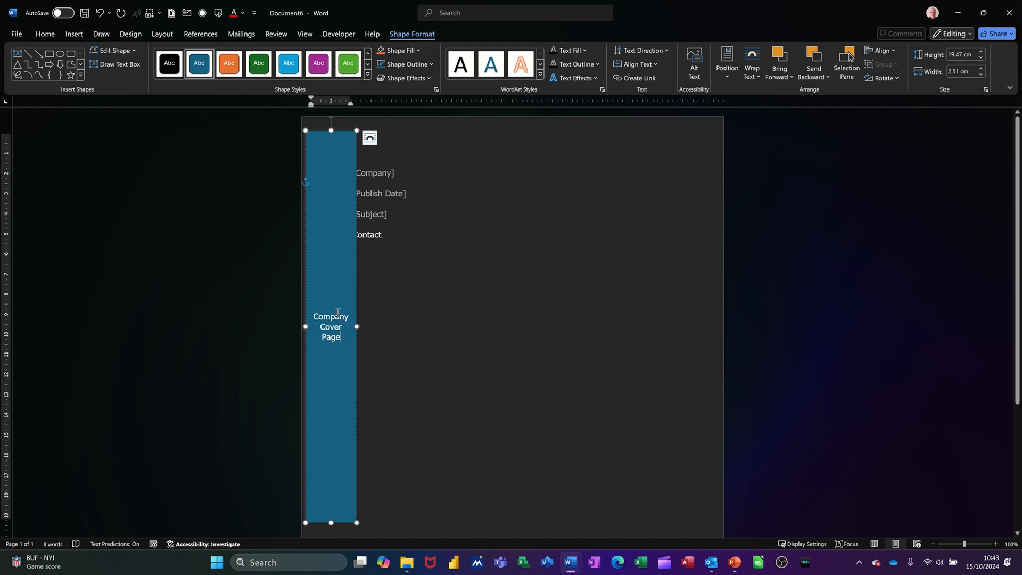
drag(314, 314, 340, 333)
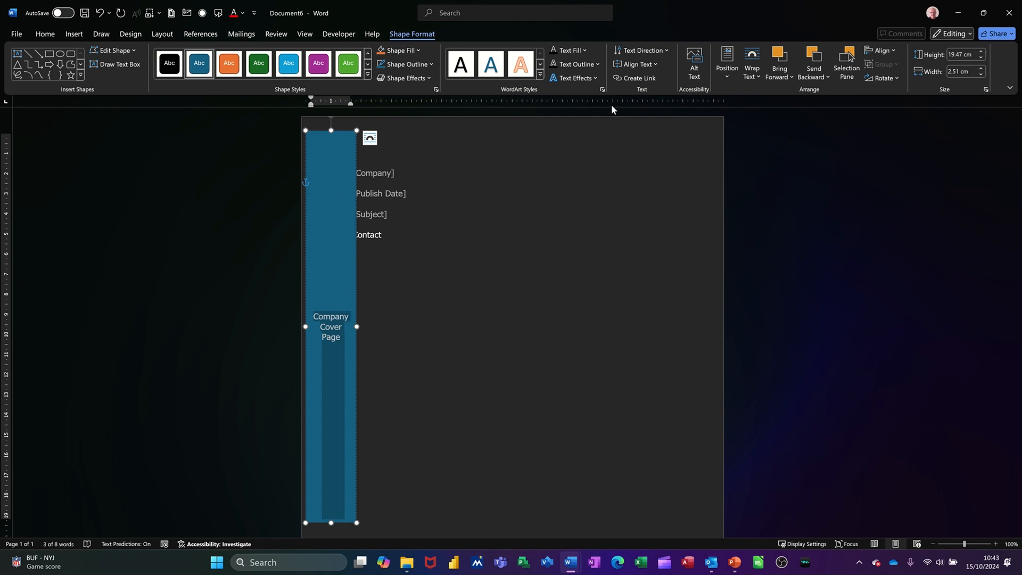
click(663, 50)
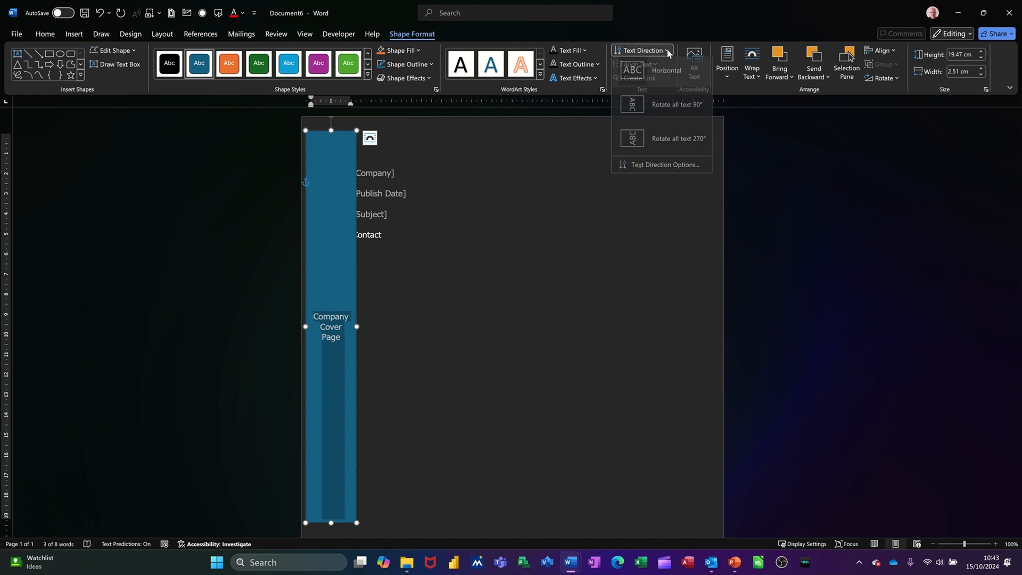
click(662, 107)
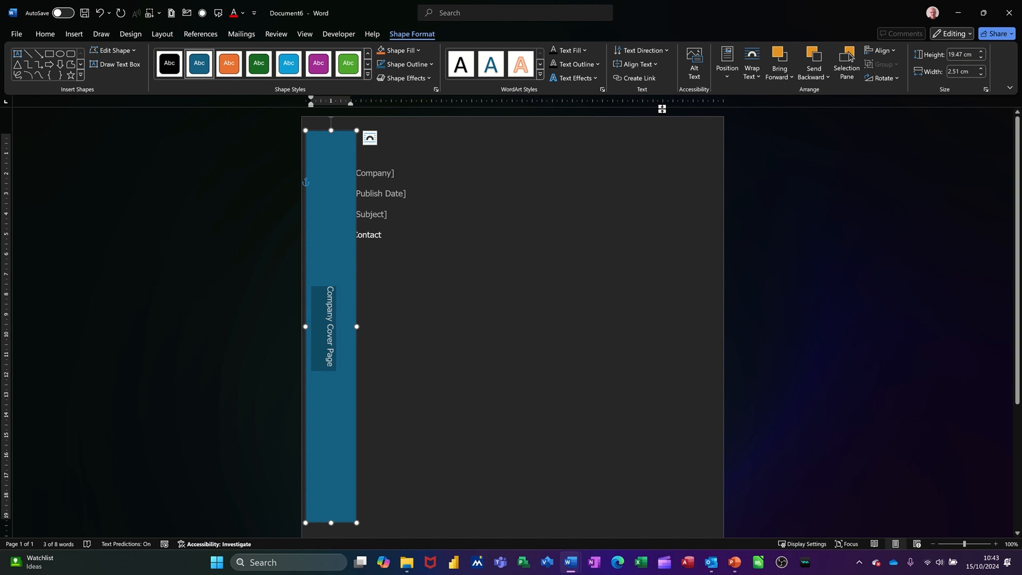
Enlarge the rotated "Company Cover Page" text until it fills about half of the rectangle's height
key(ctrl+])
key(ctrl+])
key(ctrl+])
key(ctrl+])
key(ctrl+])
key(ctrl+])
key(ctrl+])
key(ctrl+])
key(ctrl+])
key(ctrl+])
key(ctrl+])
key(ctrl+])
key(ctrl+])
key(ctrl+])
key(ctrl+])
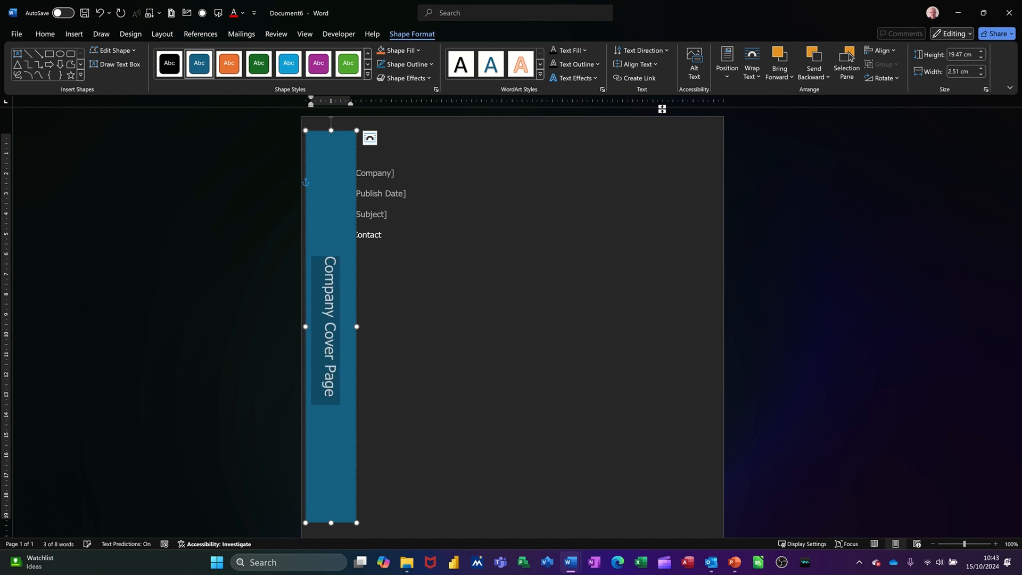
key(ctrl+])
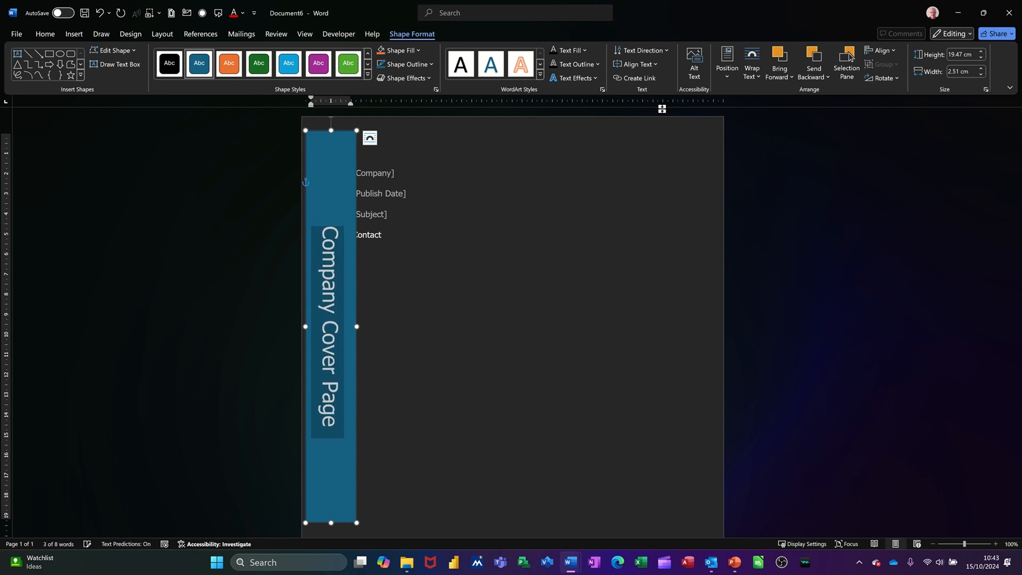
Narrow the blue rectangle from its right edge so it clears the property fields, and deselect it
click(352, 264)
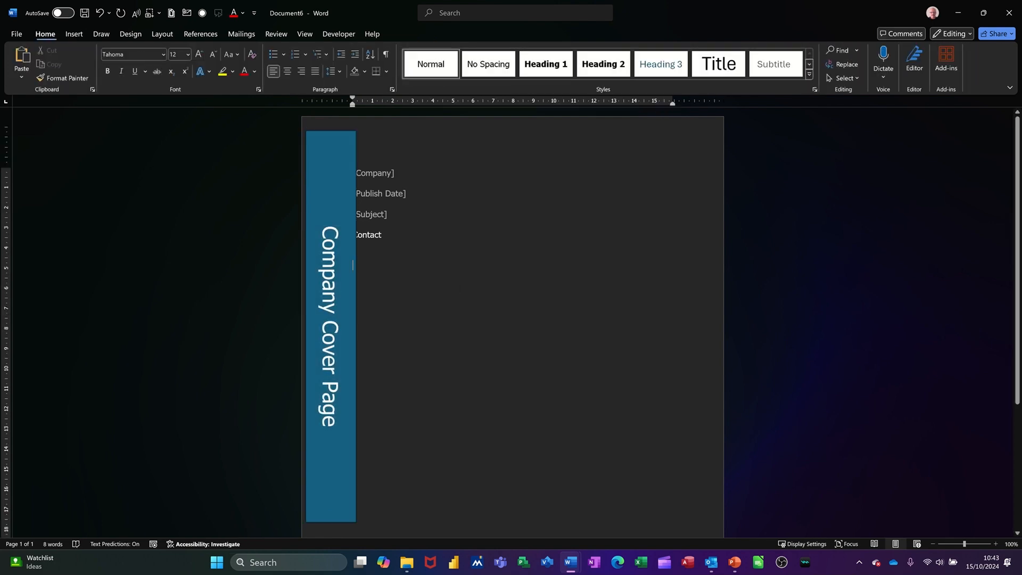
click(353, 265)
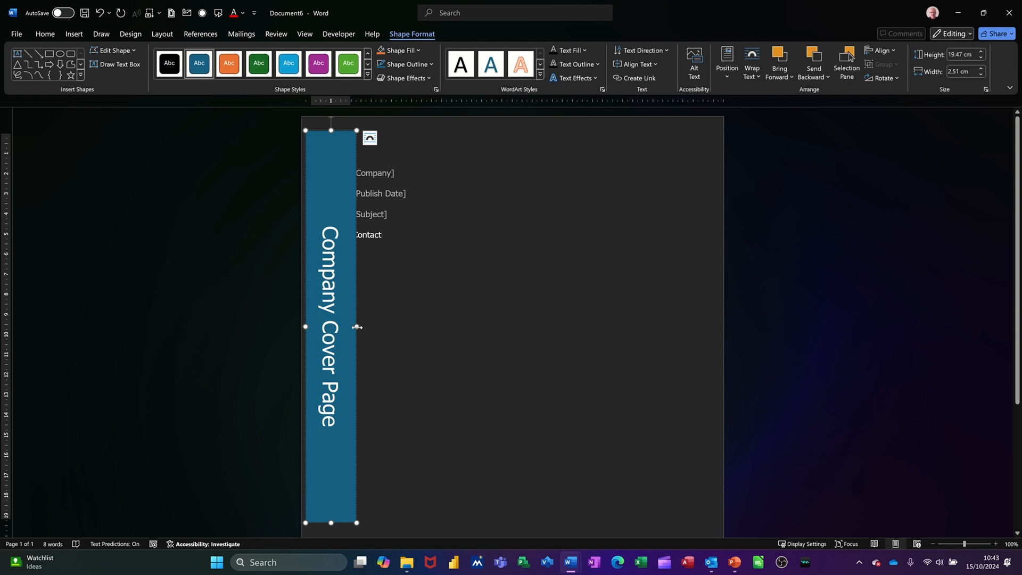
drag(357, 327, 342, 327)
click(419, 290)
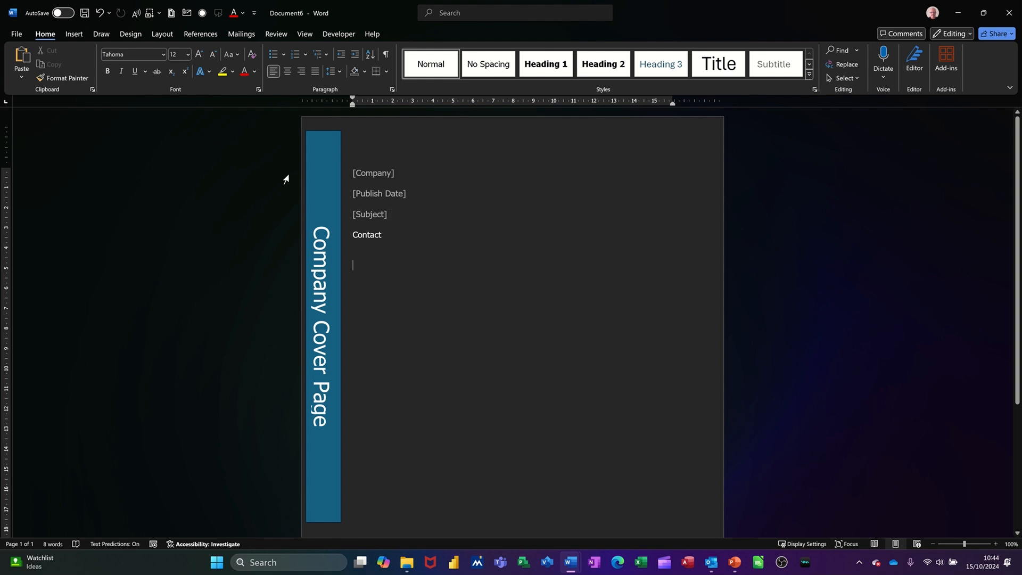
Insert the High-Res-PNG logo picture from this device on the blank line below the Contact field
click(73, 35)
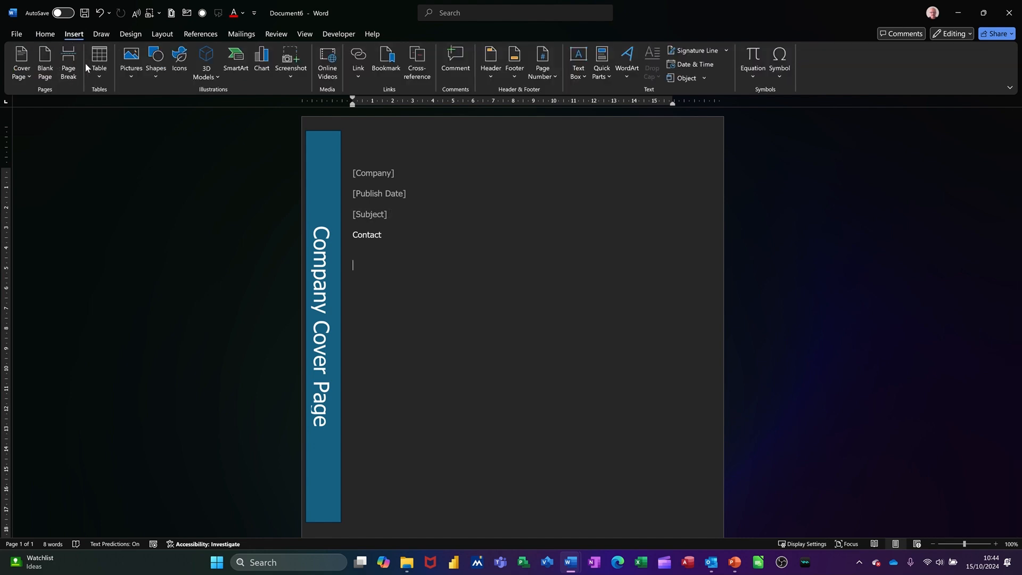
click(130, 78)
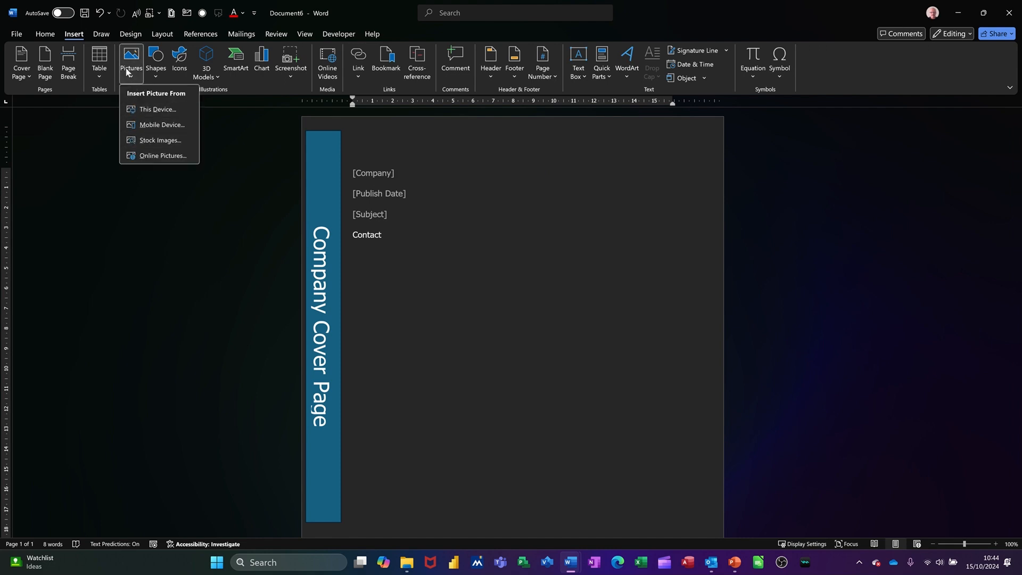
click(146, 111)
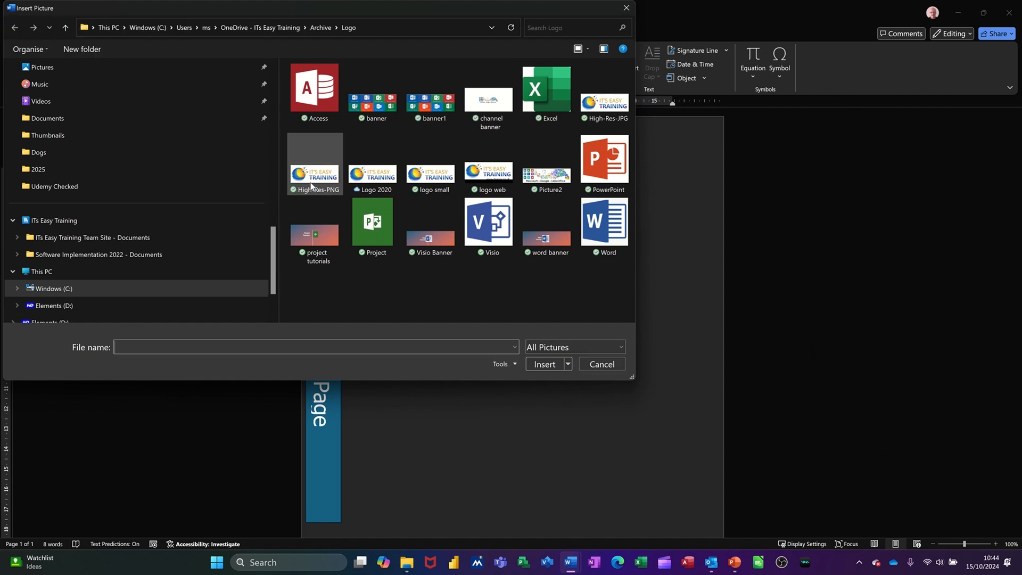
double_click(311, 173)
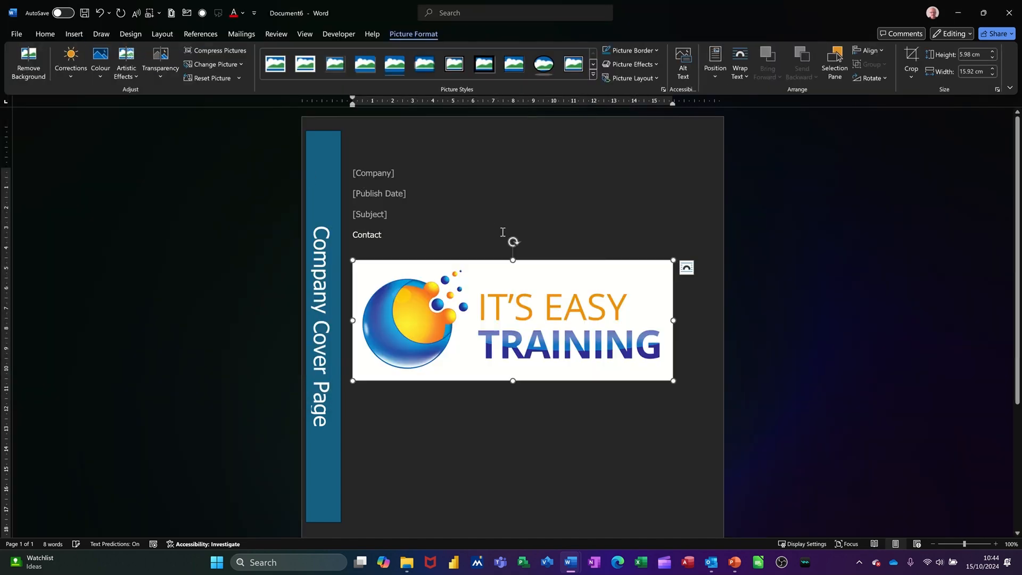
Set the logo's text wrapping to Square, shrink it to about 6 cm wide and move it toward the page's middle
click(687, 268)
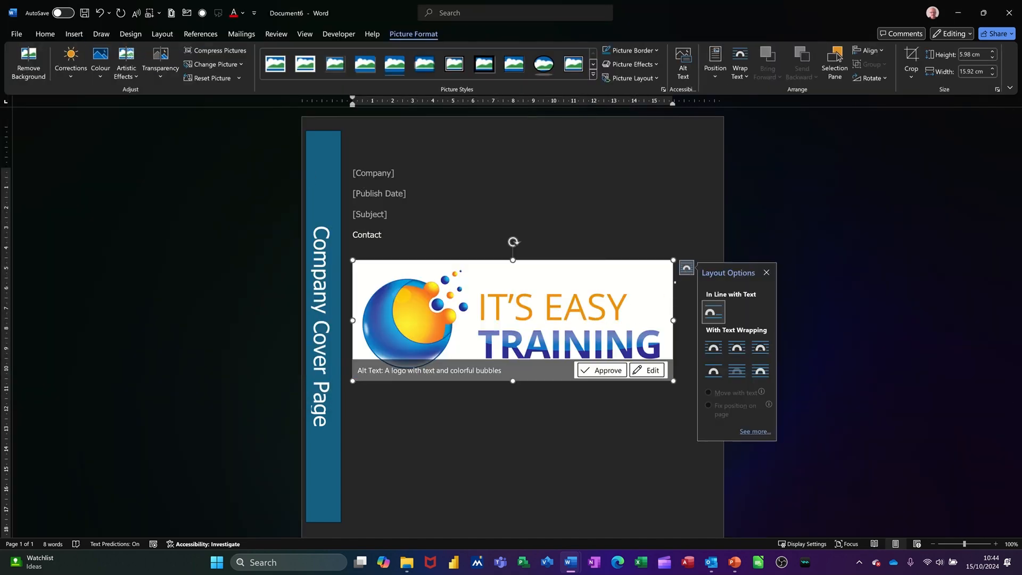
click(714, 348)
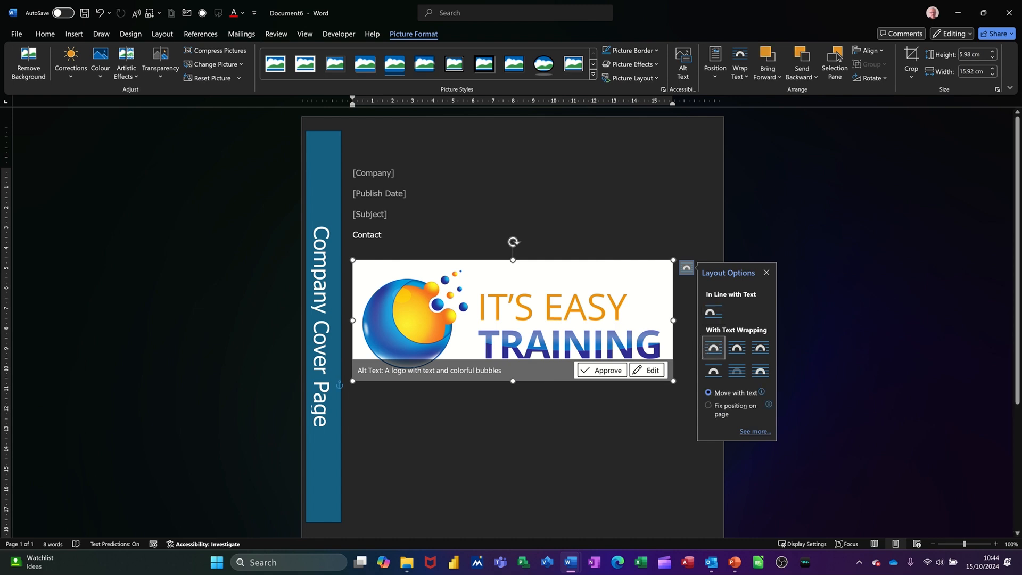
drag(674, 381, 472, 305)
drag(404, 273, 521, 274)
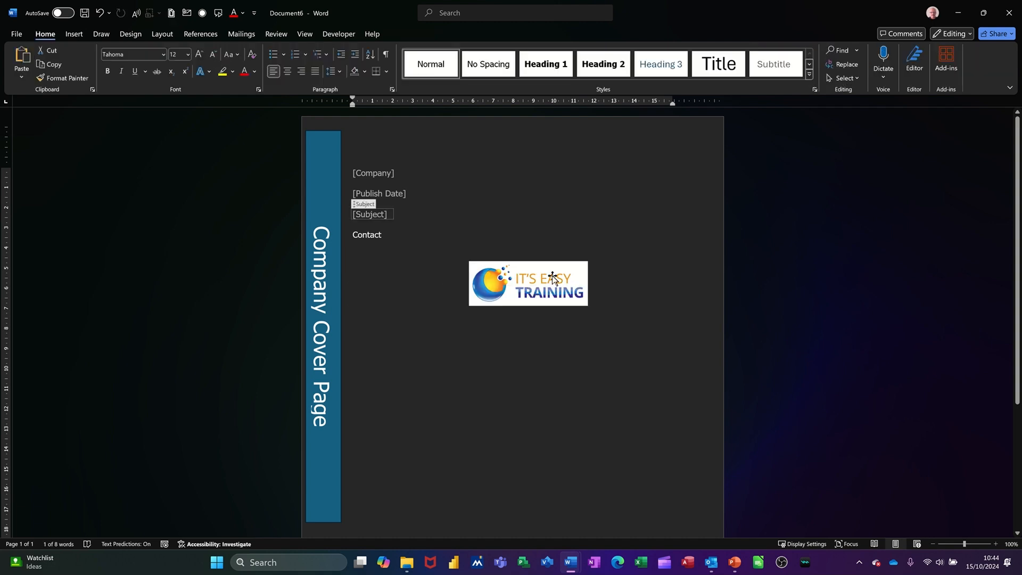
Cut the logo from the body, paste it into the page header at the upper-right corner, and return to the body
key(Delete)
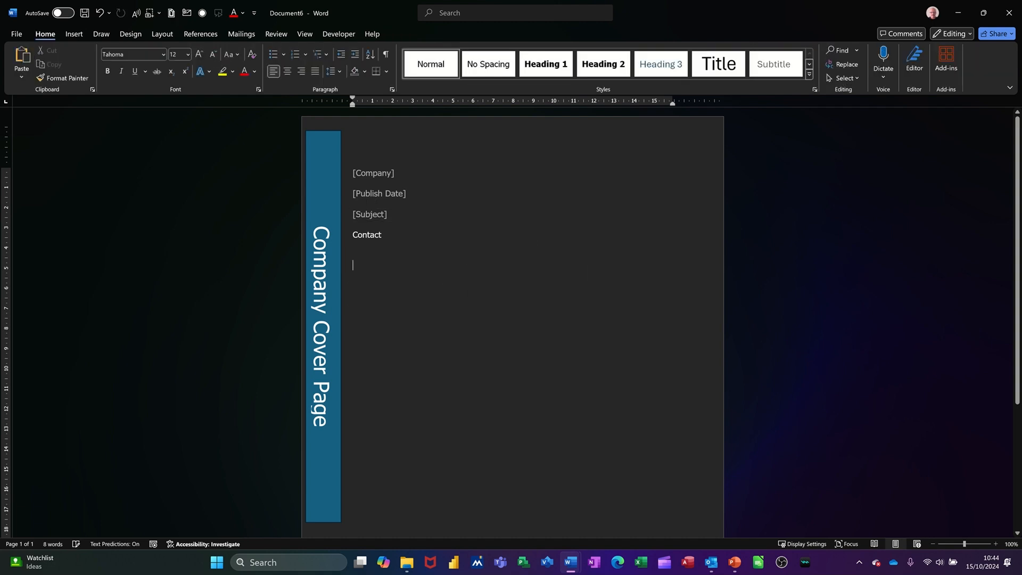
double_click(592, 135)
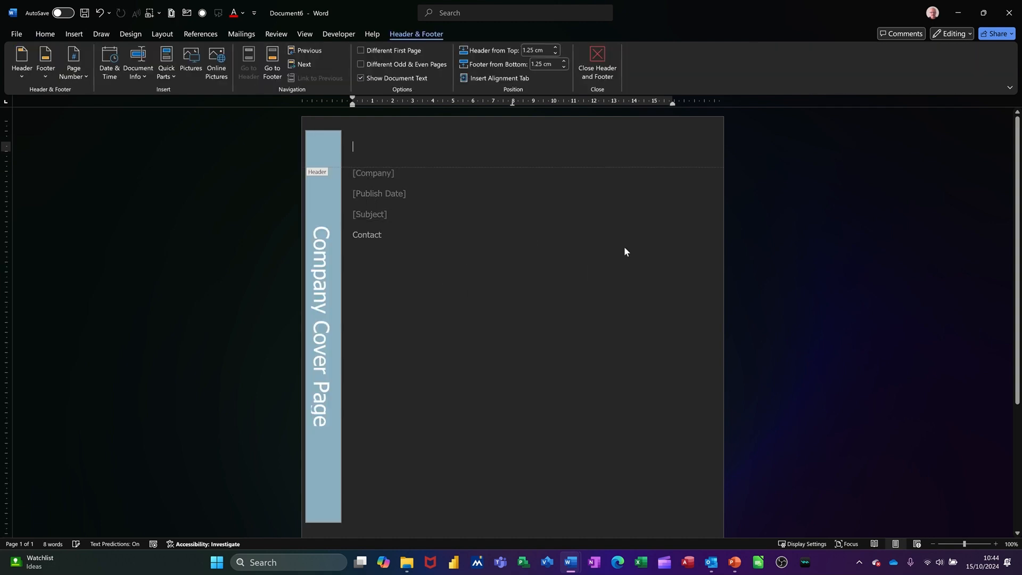
key(ctrl+v)
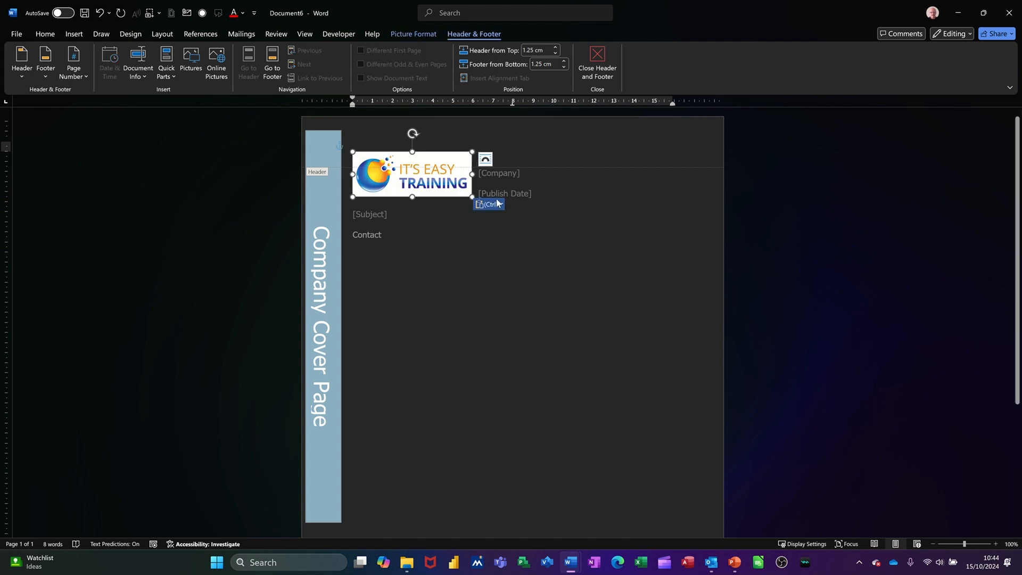
drag(443, 159, 652, 147)
double_click(532, 210)
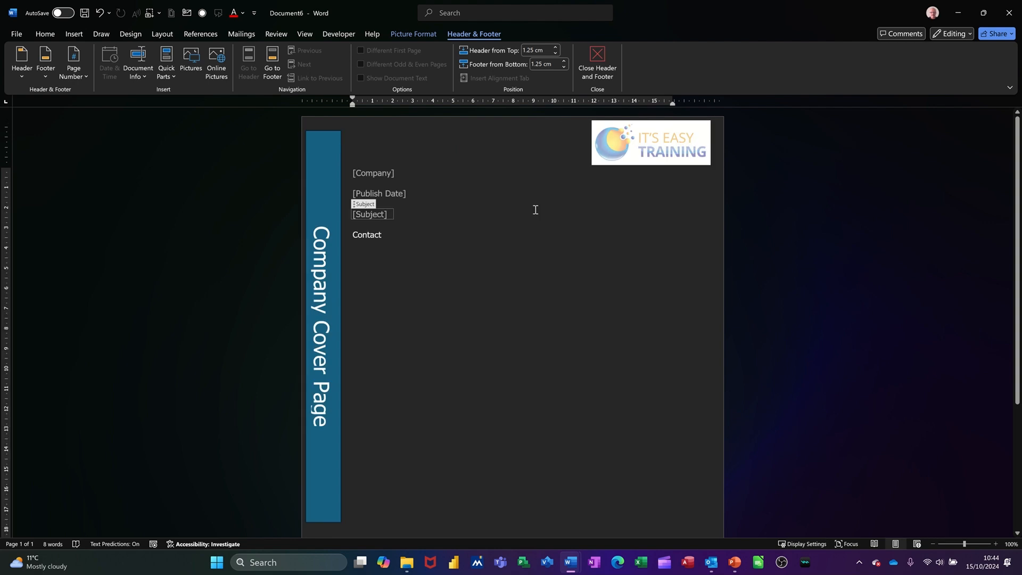
Stretch the blue Company Cover Page banner to the full page height and set it flush against the page's left edge
click(319, 166)
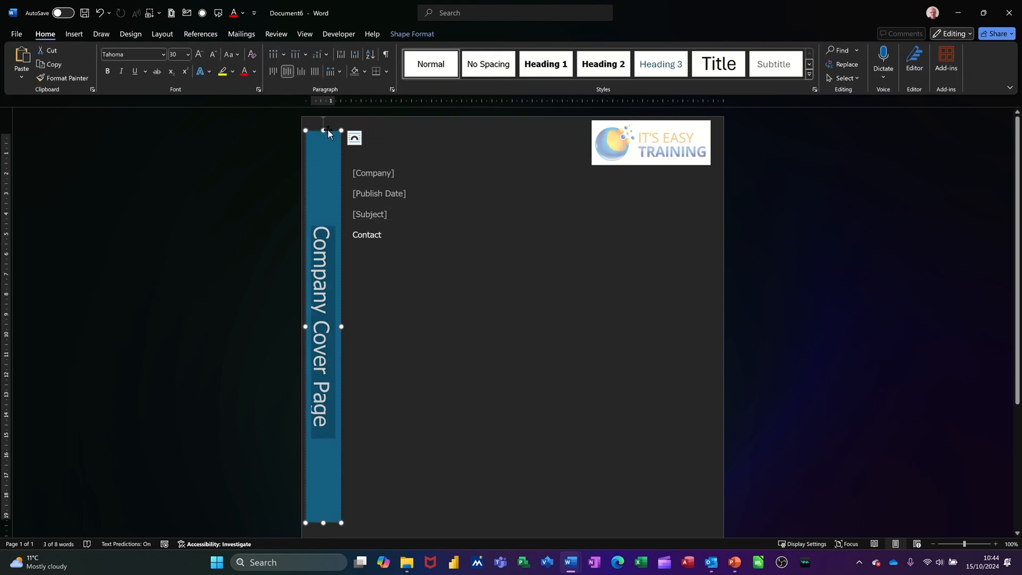
drag(324, 130, 329, 117)
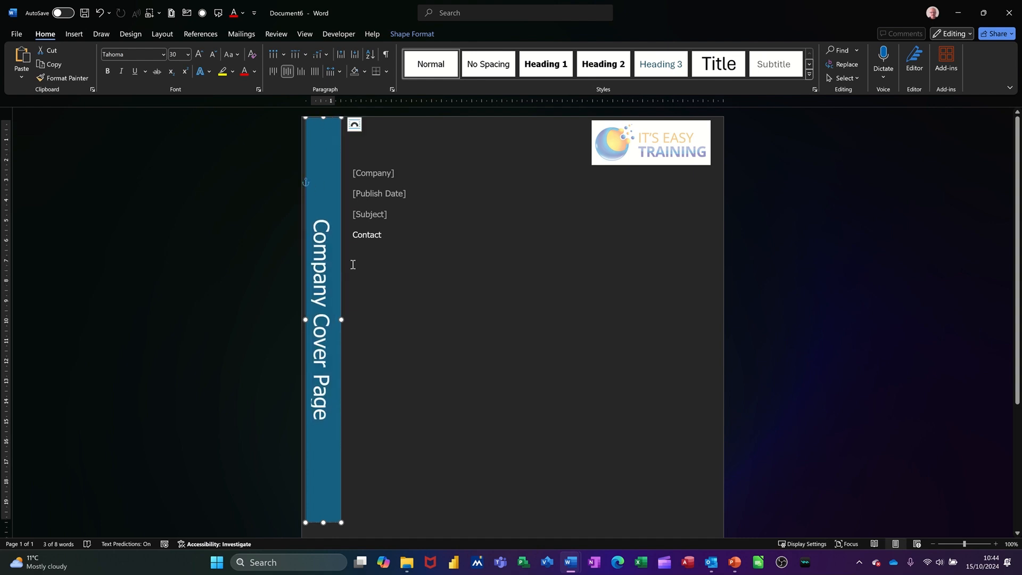
drag(341, 266, 338, 265)
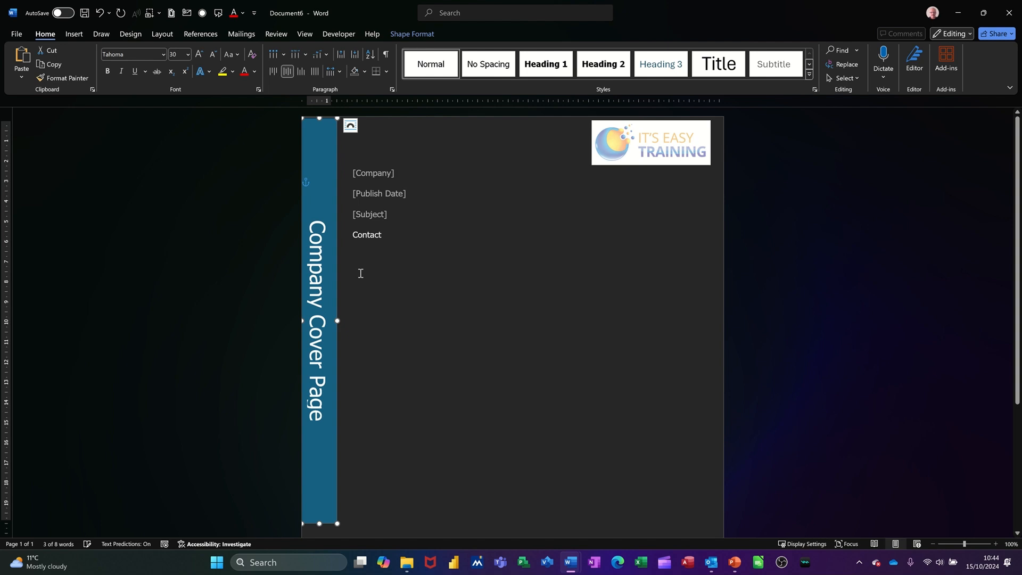
click(358, 271)
scroll(319, 354, down, 5)
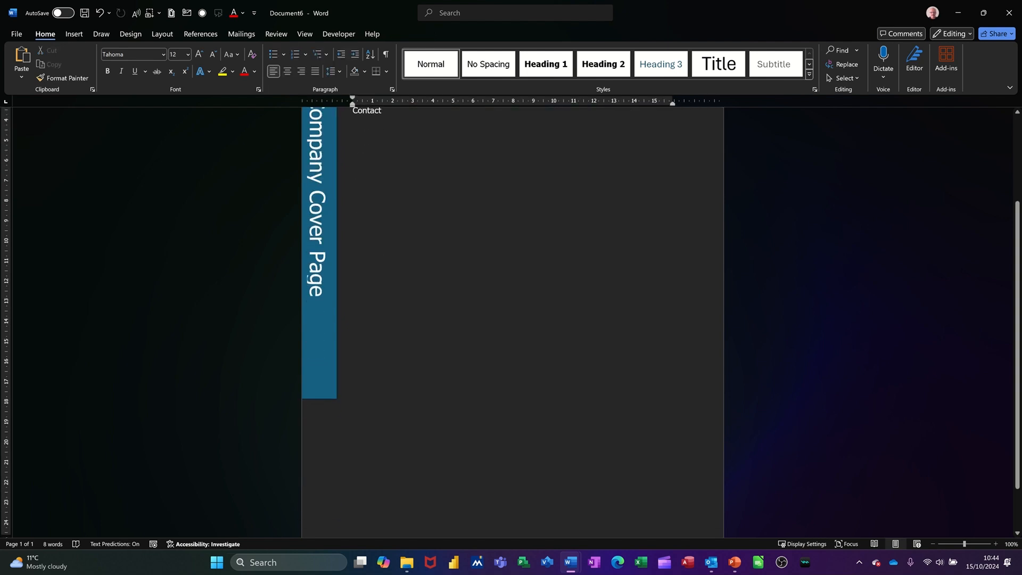
click(319, 335)
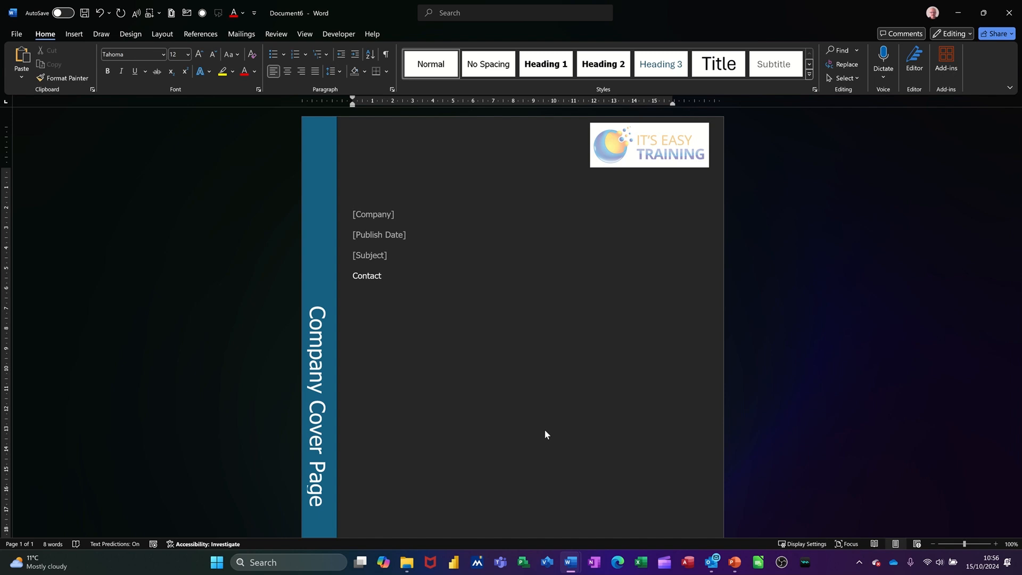
Delete the Contact entry from the line below the Subject field, leaving the line empty
click(393, 276)
key(shift+Home)
key(BackSpace)
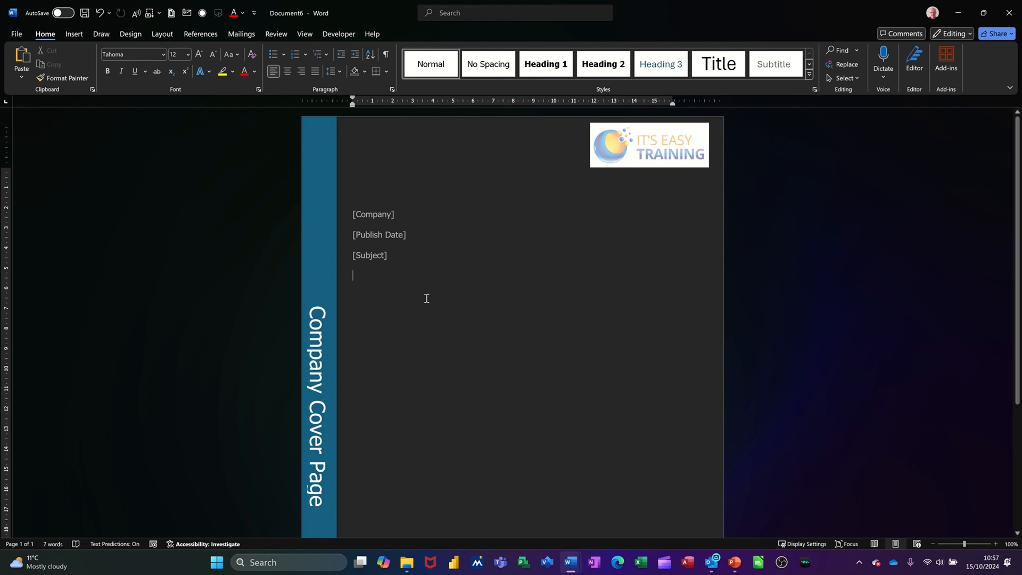